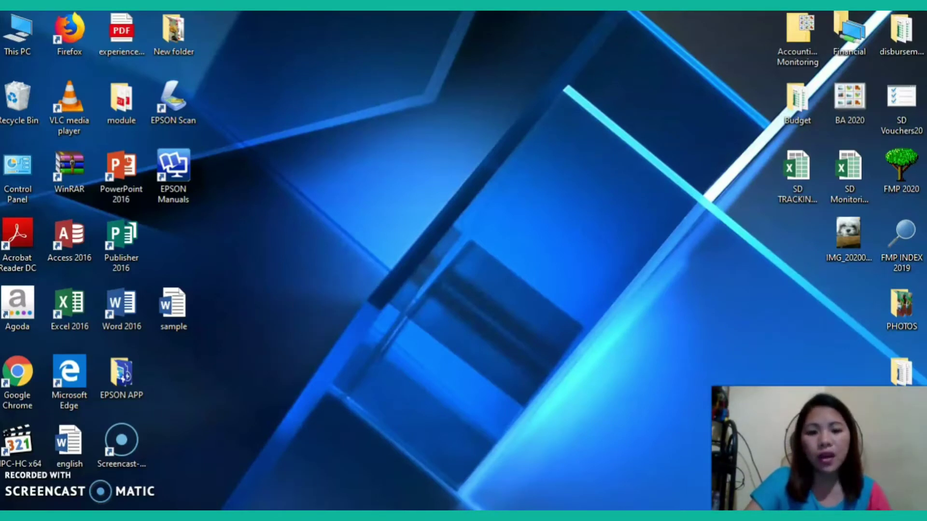
# Restore the sample document from the taskbar and clear the text selection
pyautogui.click(483, 516)
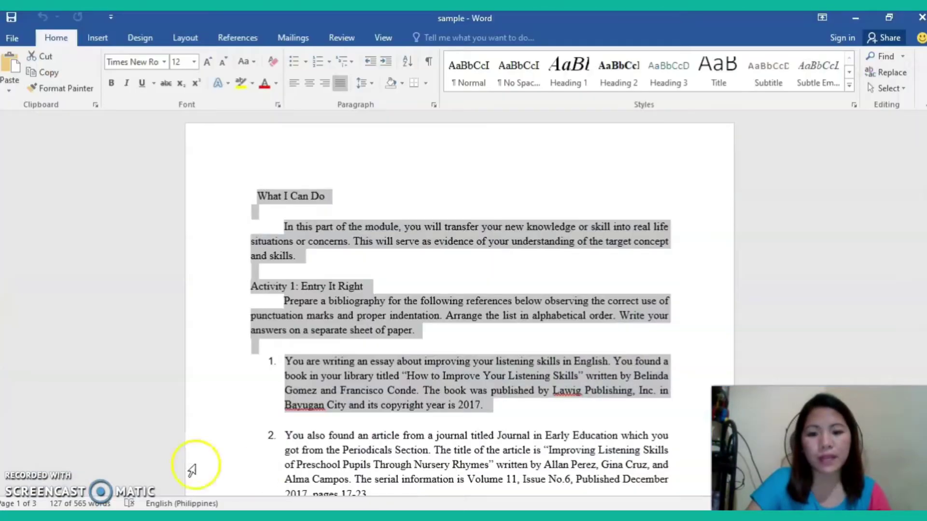
pyautogui.click(372, 414)
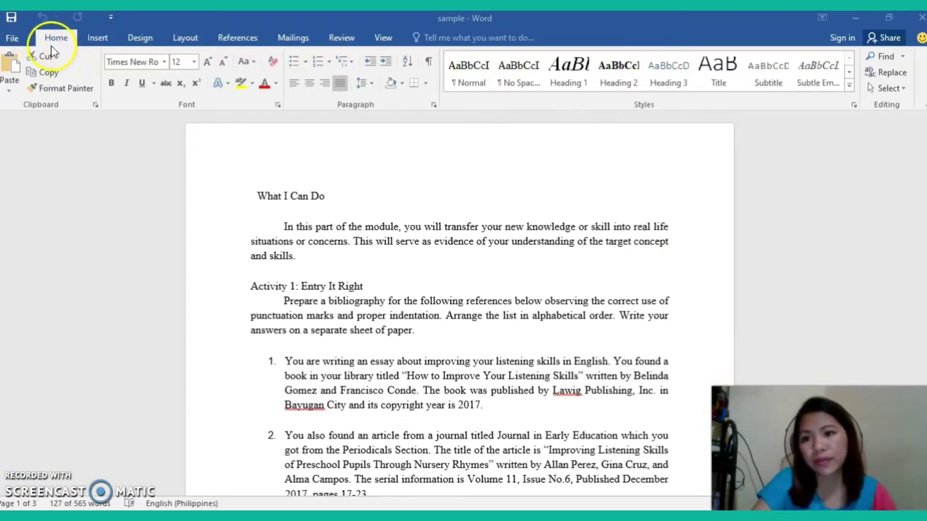
# Open the Font dialog, close it again, and clear the text selection
pyautogui.click(278, 105)
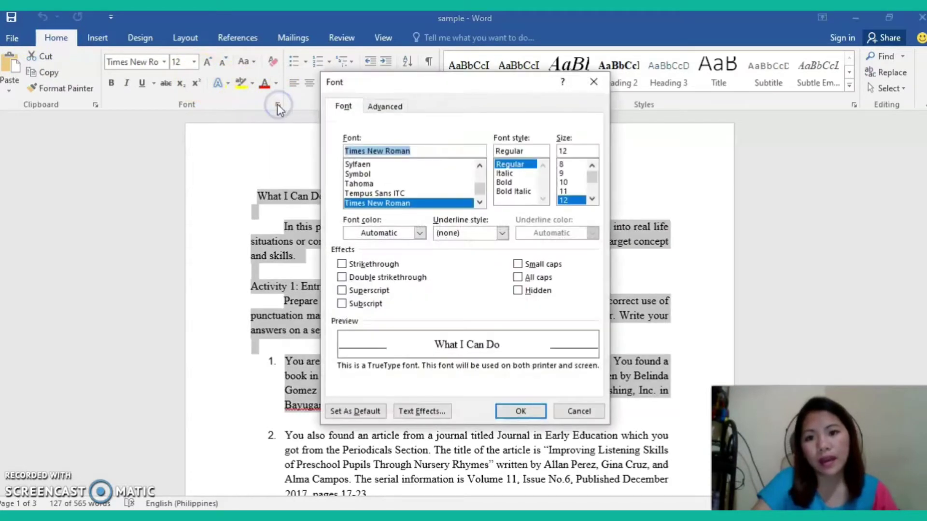
pyautogui.click(269, 208)
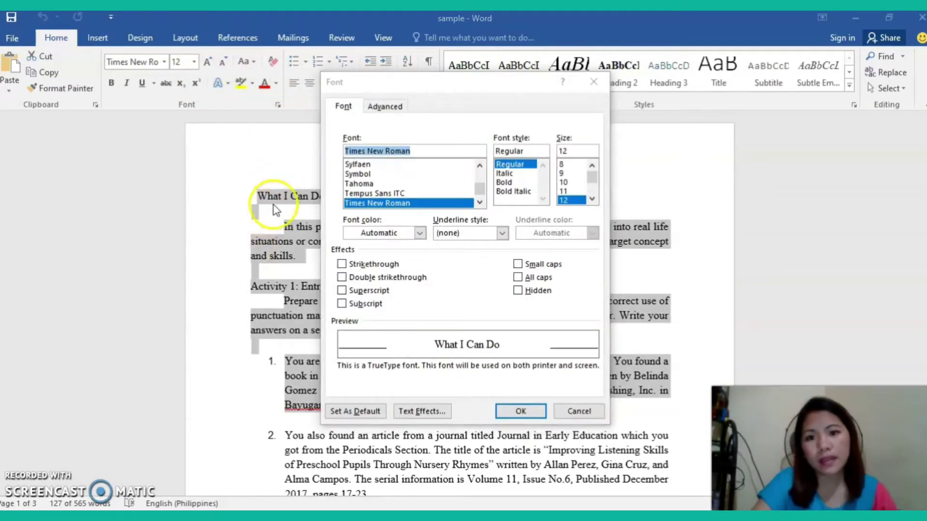
pyautogui.click(594, 81)
pyautogui.click(344, 344)
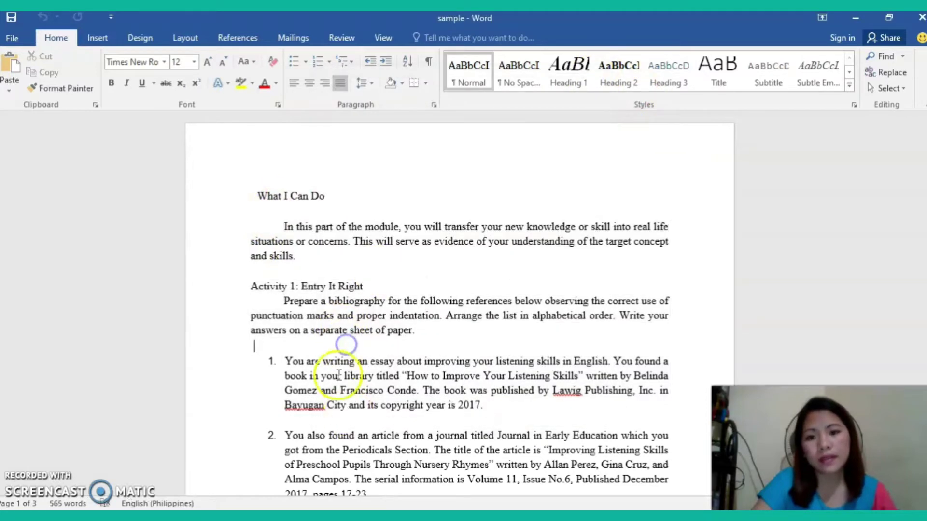
# Reopen the Font dialog and pick Garamond from the font list
pyautogui.click(278, 105)
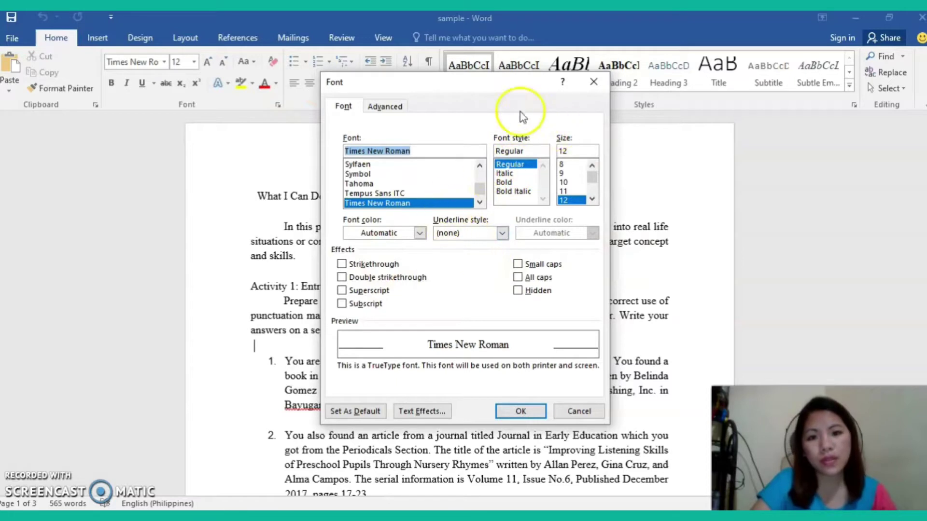
pyautogui.click(480, 194)
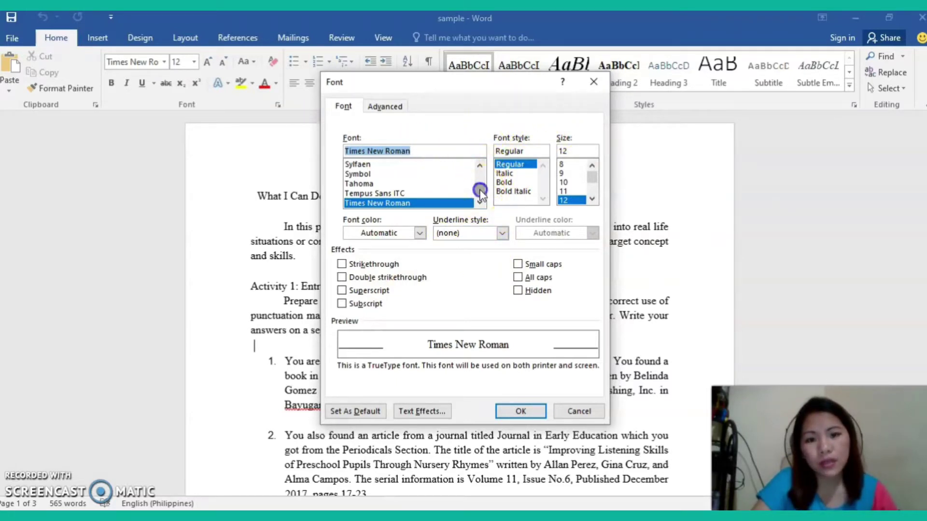
pyautogui.moveTo(481, 193); pyautogui.dragTo(481, 185)
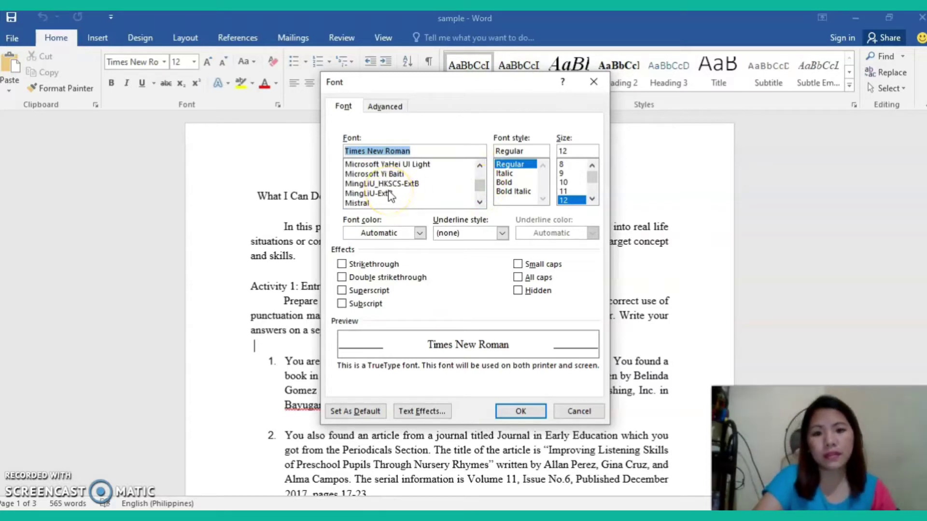
pyautogui.write('g')
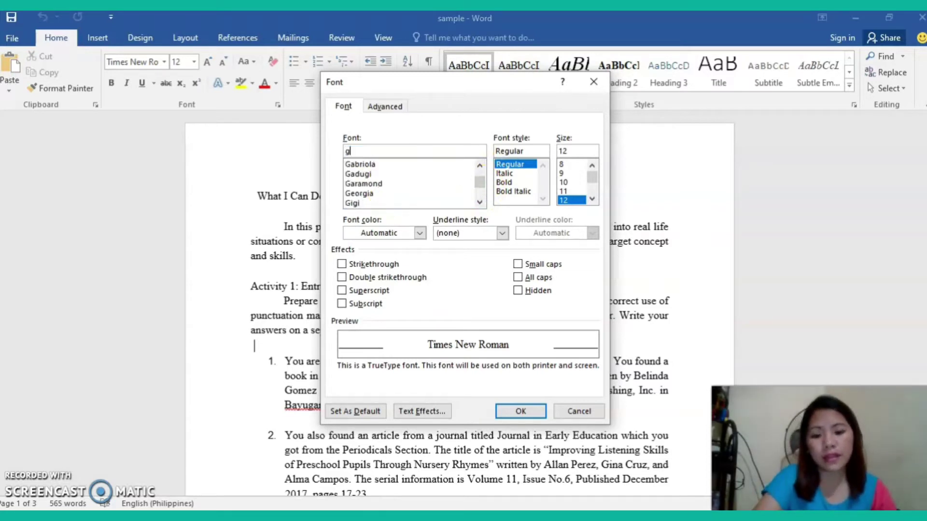
pyautogui.click(366, 184)
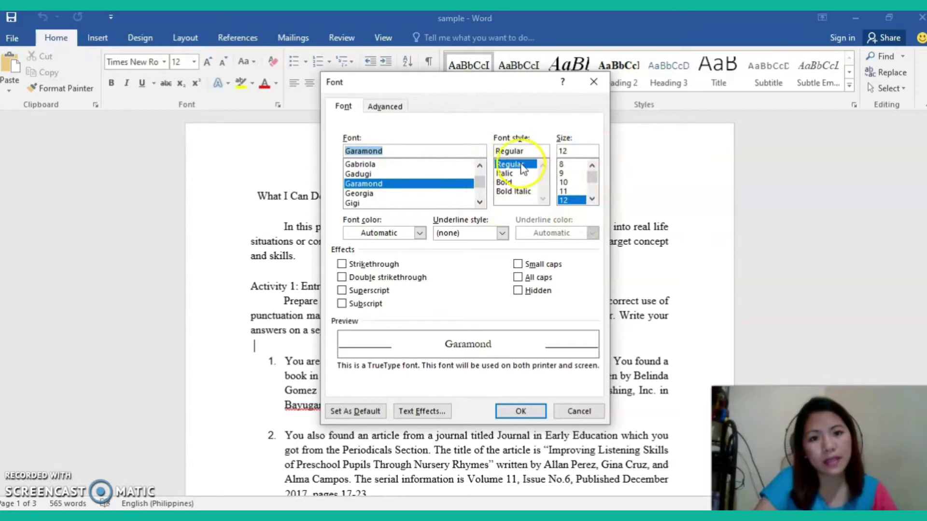
# Set Garamond as default, applying it to all documents based on the Normal template
pyautogui.click(355, 412)
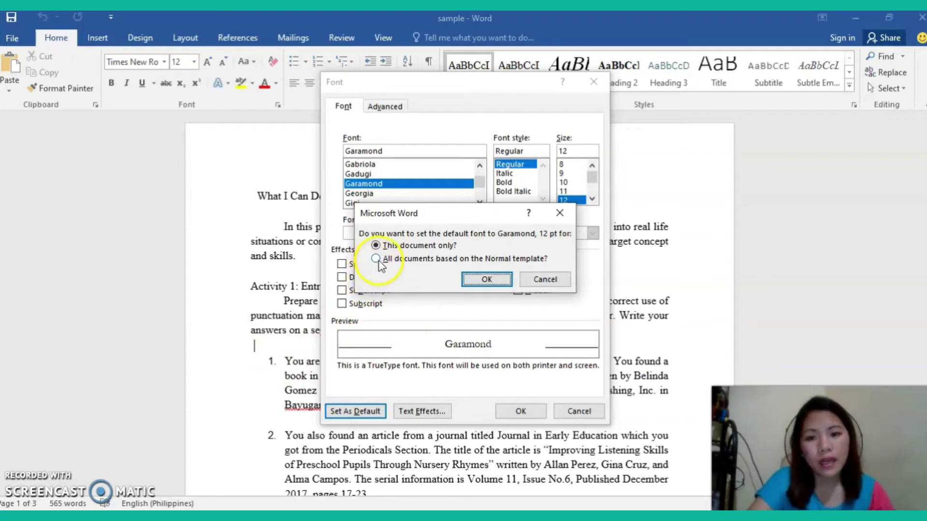
pyautogui.click(24, 483)
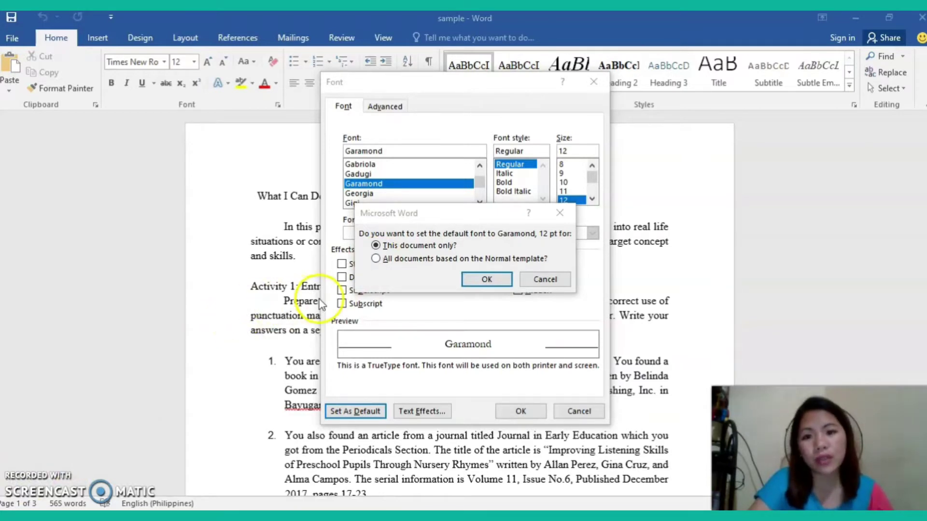
pyautogui.click(375, 260)
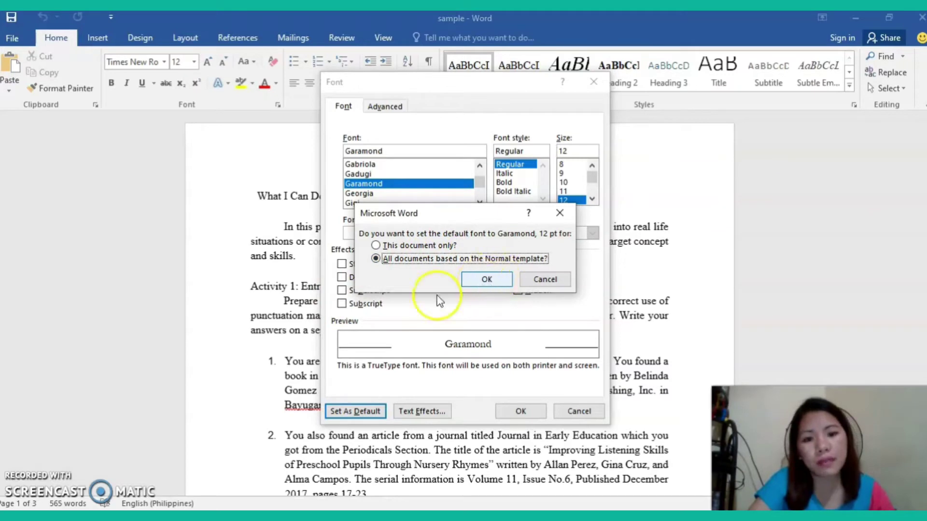
pyautogui.click(487, 279)
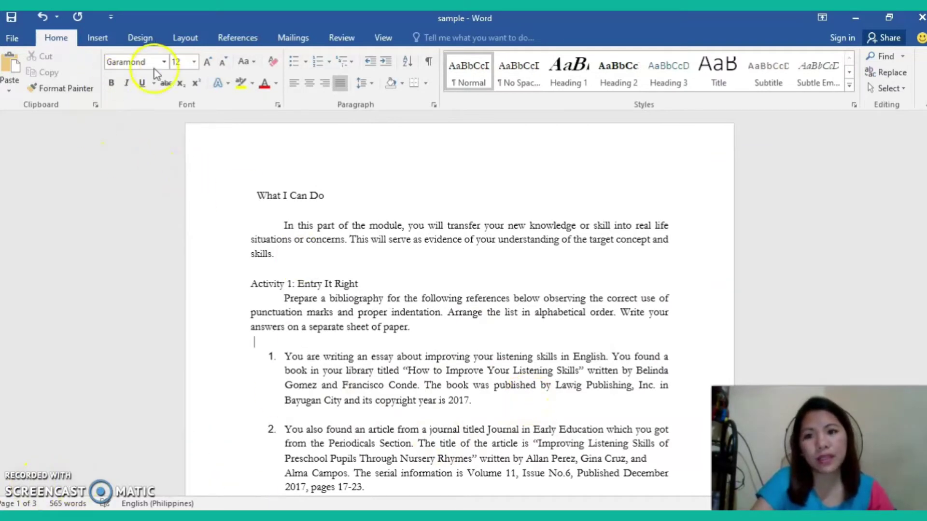
# Close the sample document, saving its changes, and relaunch Word 2016
pyautogui.click(920, 19)
pyautogui.click(408, 293)
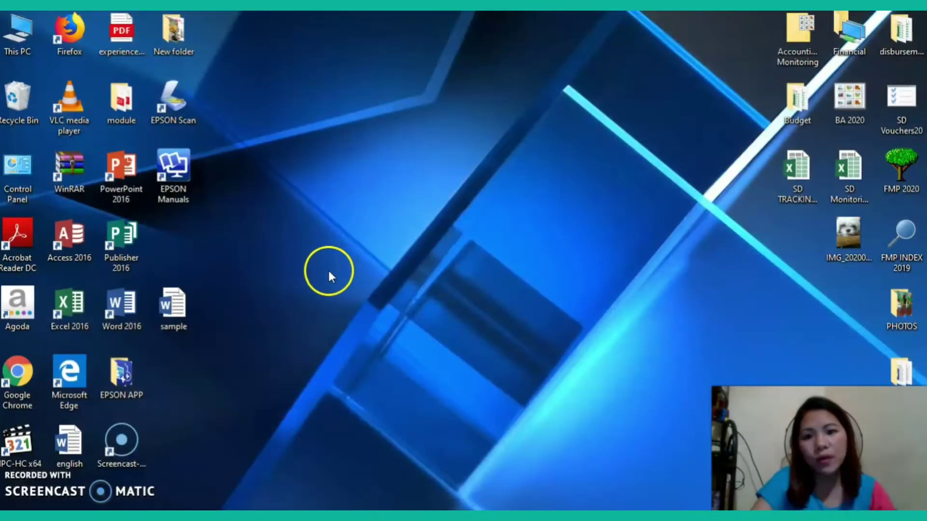
pyautogui.click(118, 311)
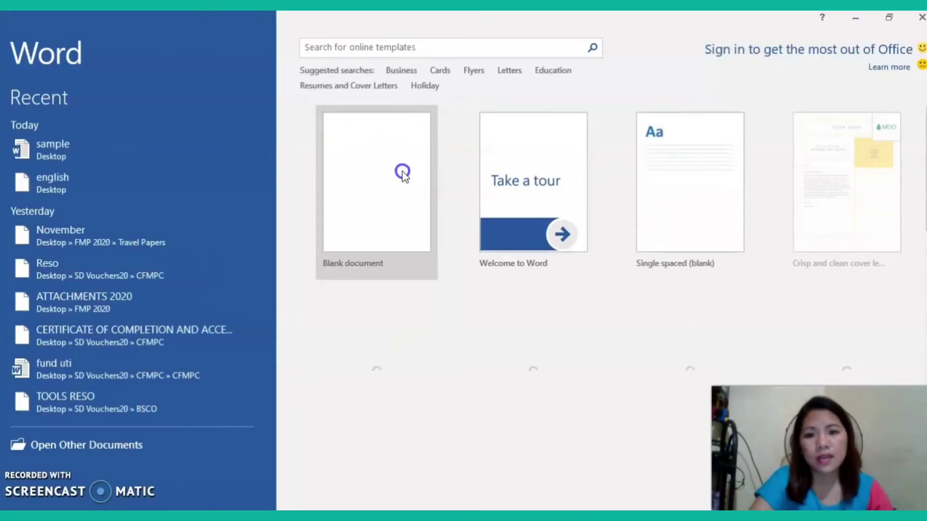
# Create a blank document and type test text to check it uses Garamond
pyautogui.click(403, 173)
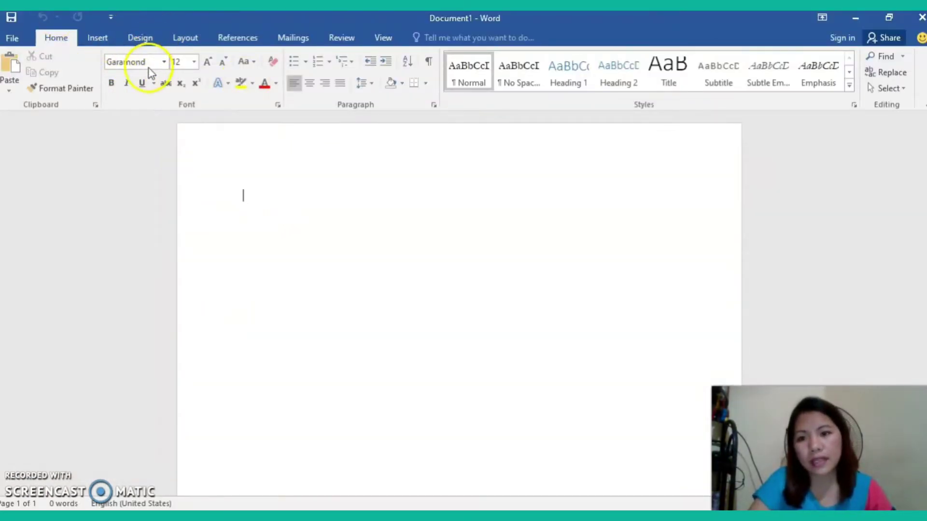
pyautogui.write('sfhgjfghdsgjshgl')
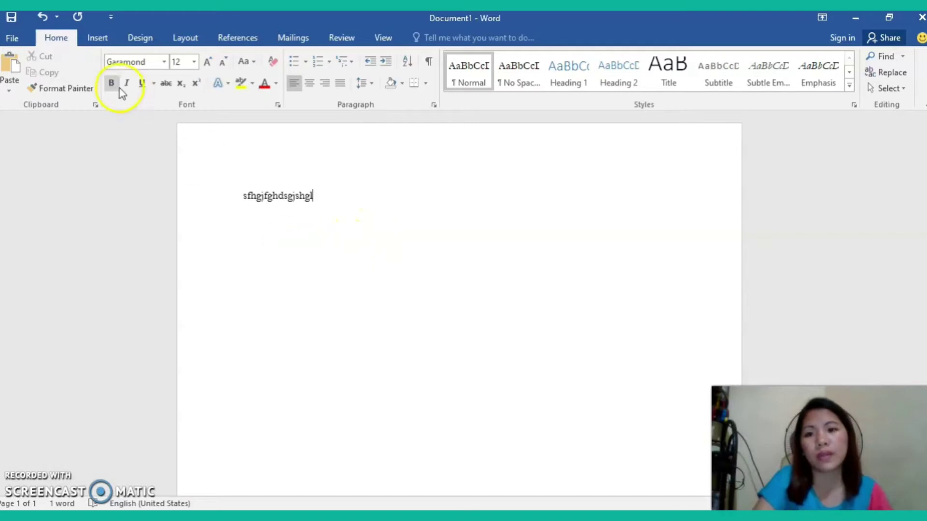
pyautogui.doubleClick(404, 268)
pyautogui.write('s')
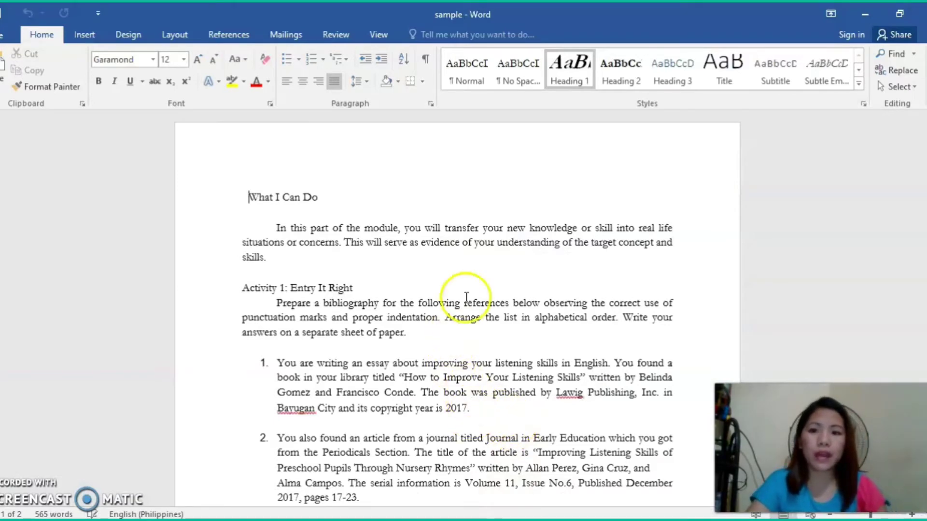
# Switch the document's page orientation to landscape
pyautogui.scroll(-12, 466, 338)
pyautogui.scroll(-12, 466, 317)
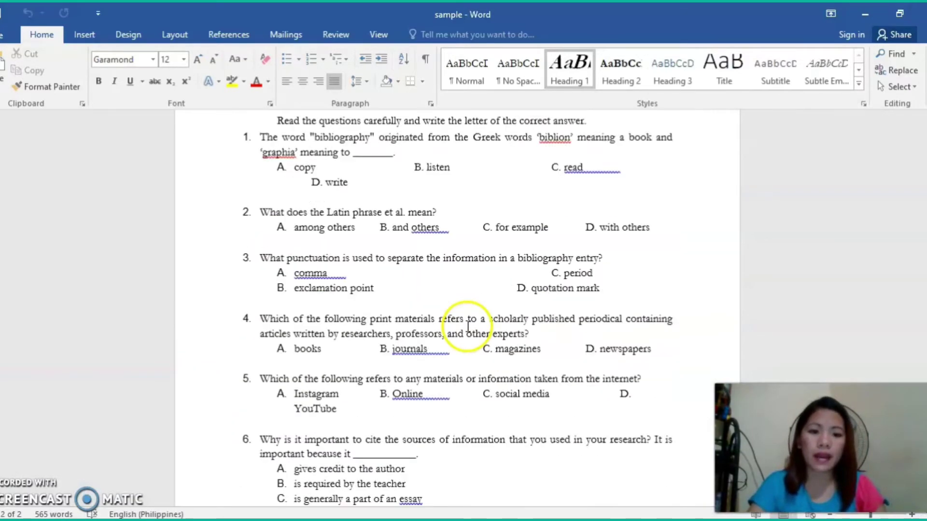
pyautogui.scroll(20, 464, 353)
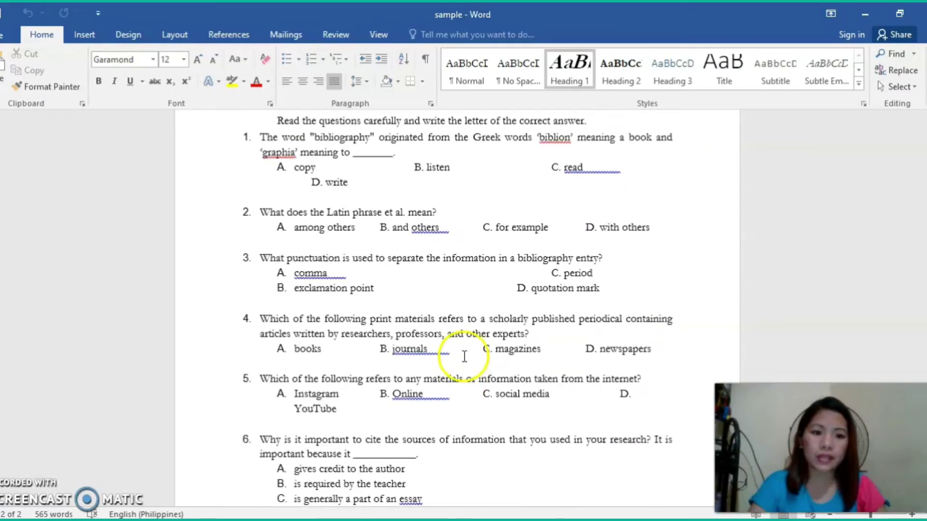
pyautogui.scroll(1, 459, 367)
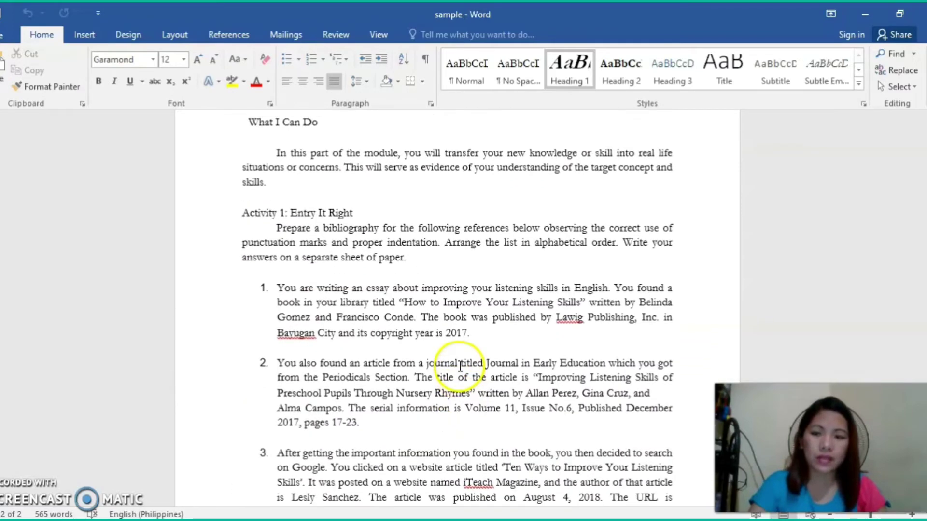
pyautogui.scroll(2, 398, 290)
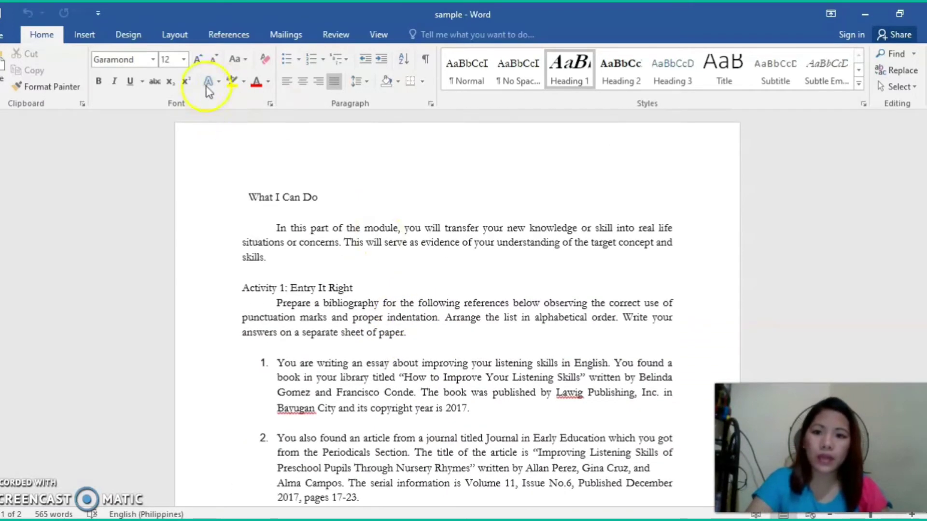
pyautogui.click(180, 36)
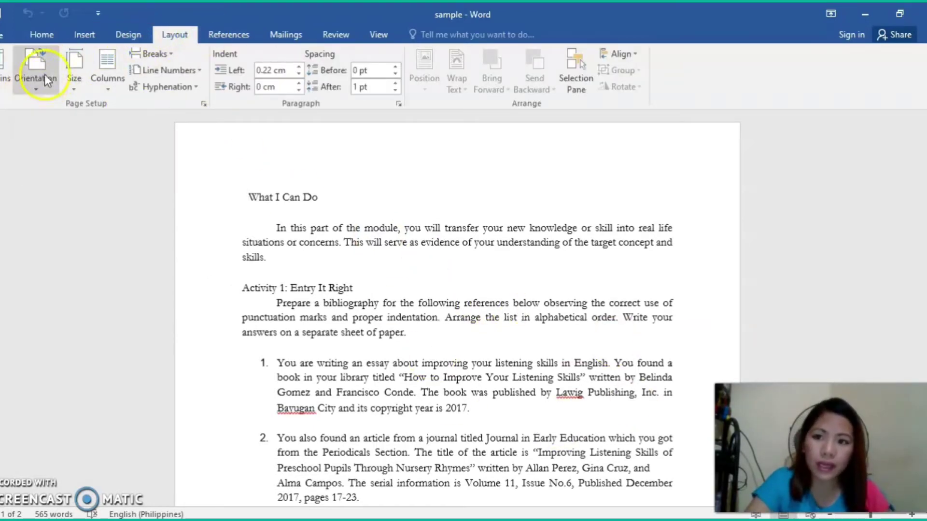
pyautogui.click(39, 87)
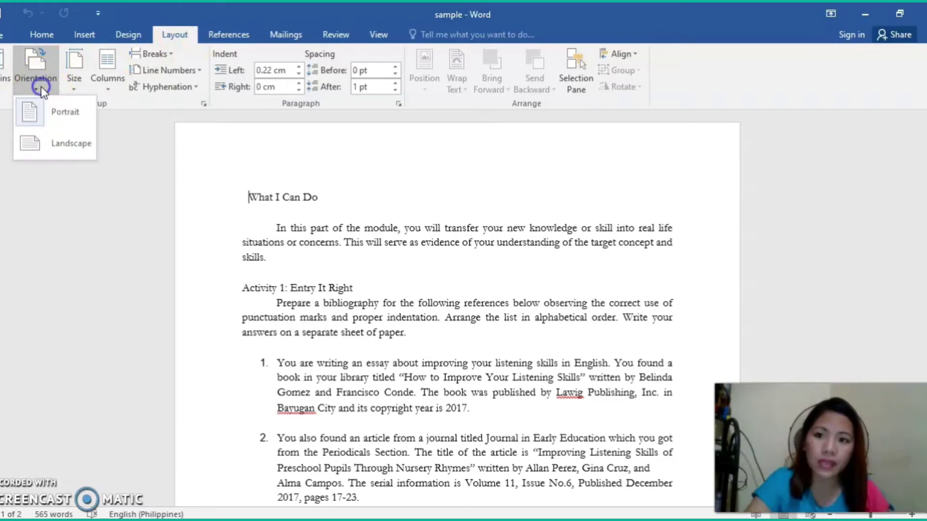
pyautogui.click(69, 151)
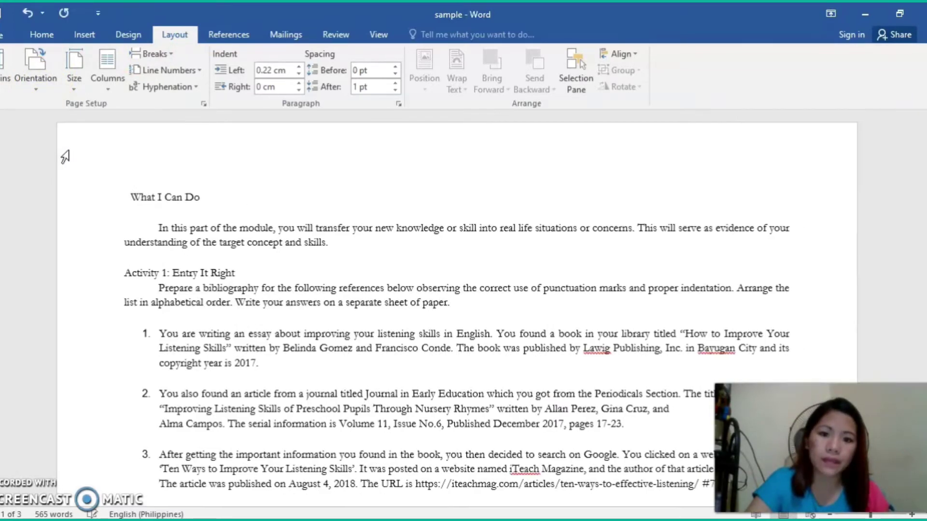
# Change the page orientation back to portrait
pyautogui.scroll(-1, 314, 261)
pyautogui.scroll(-15, 315, 260)
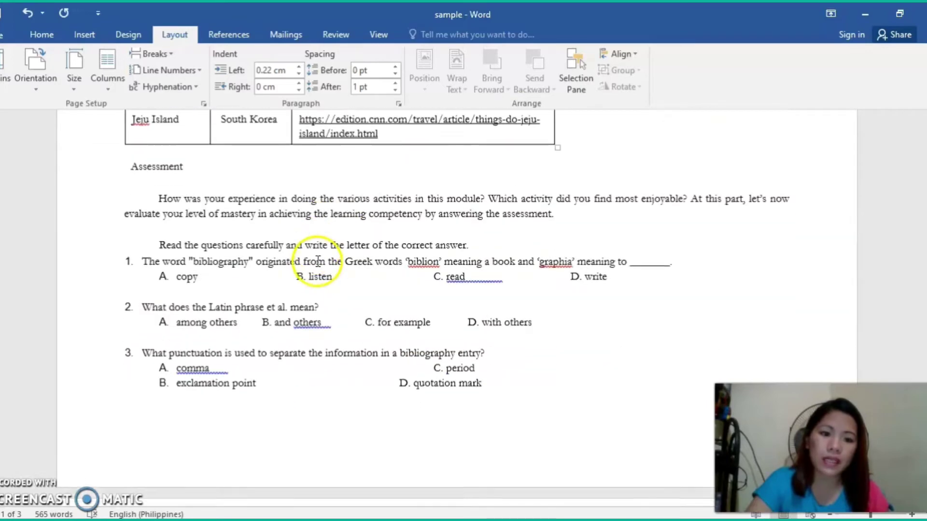
pyautogui.scroll(5, 315, 261)
pyautogui.scroll(12, 315, 260)
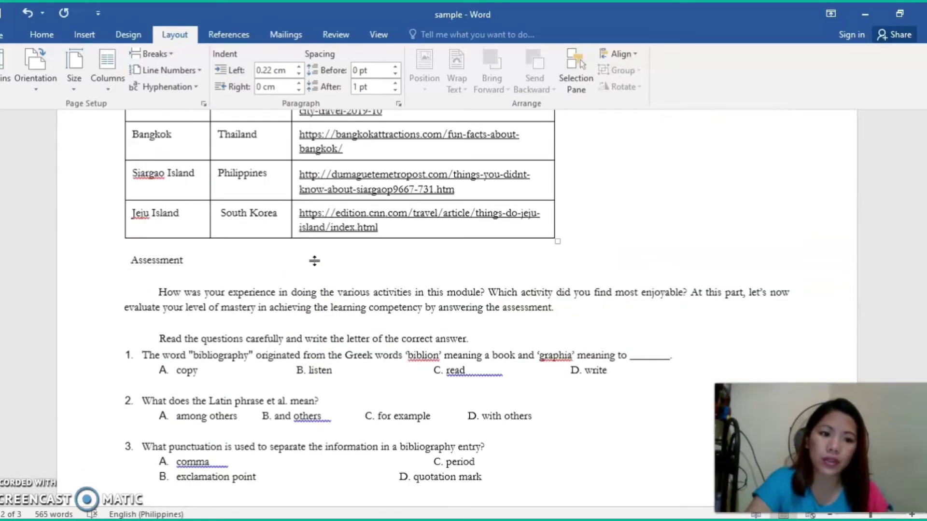
pyautogui.scroll(5, 315, 261)
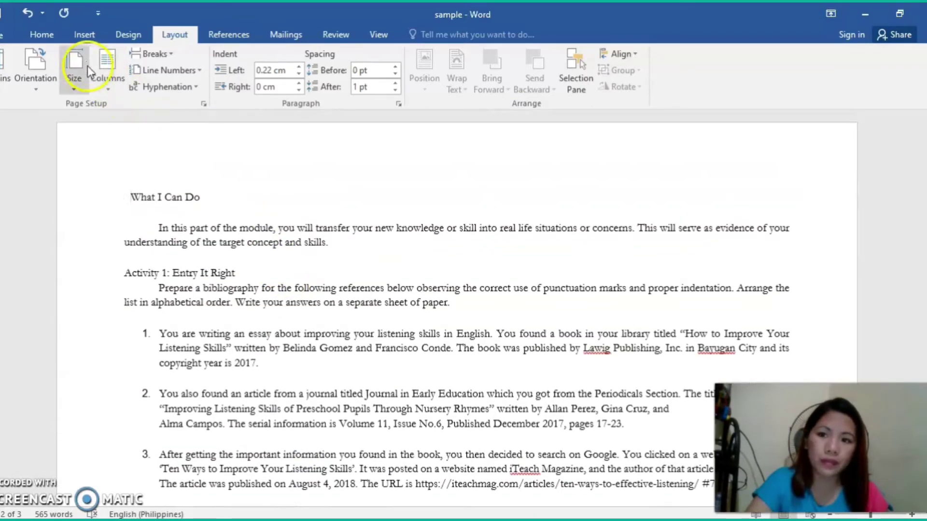
pyautogui.click(42, 87)
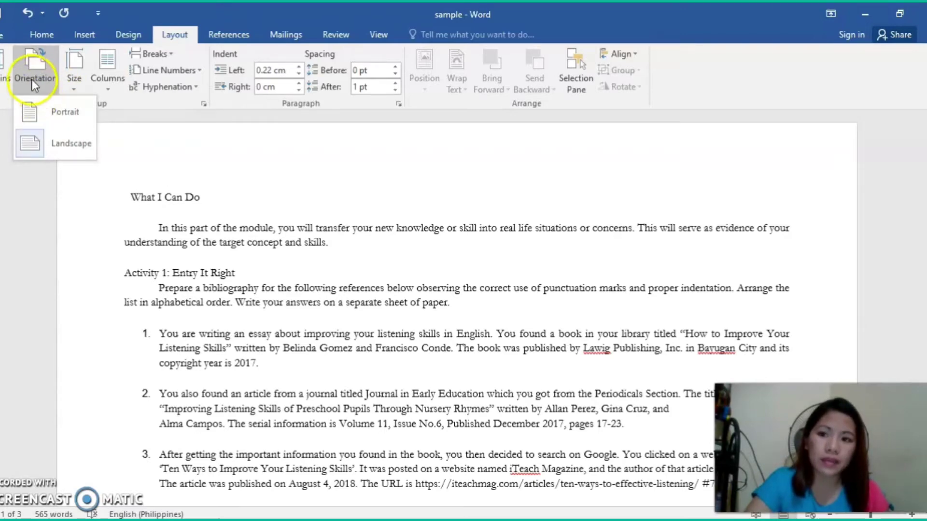
pyautogui.click(60, 113)
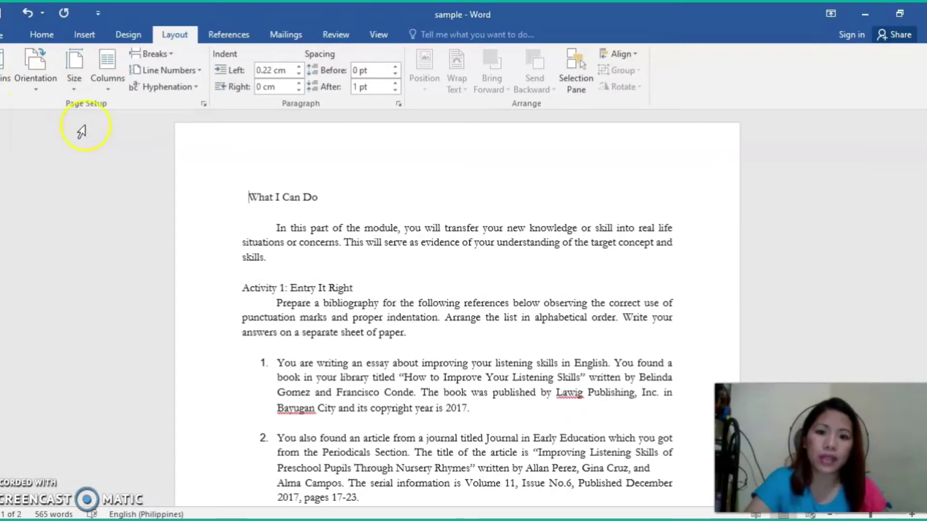
# Select the whole Activity 2 Place/Country/Link table
pyautogui.scroll(-15, 476, 440)
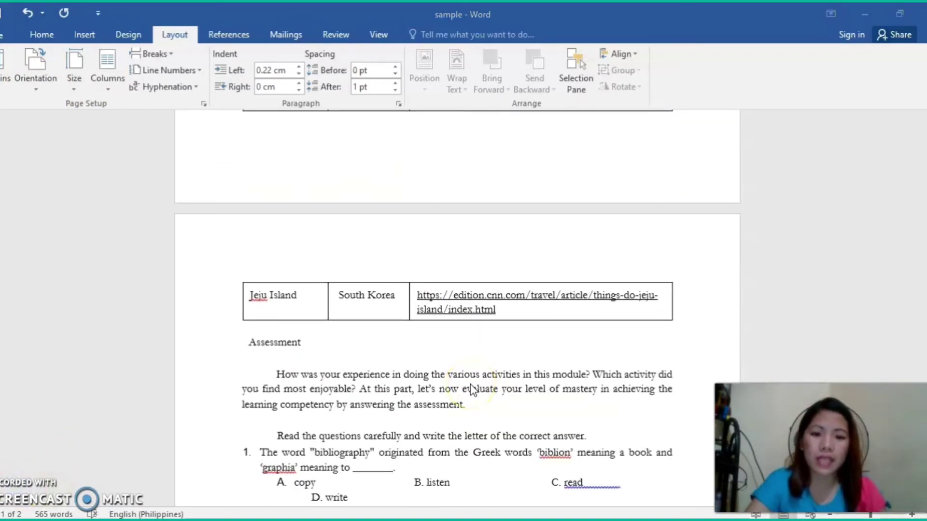
pyautogui.scroll(5, 471, 390)
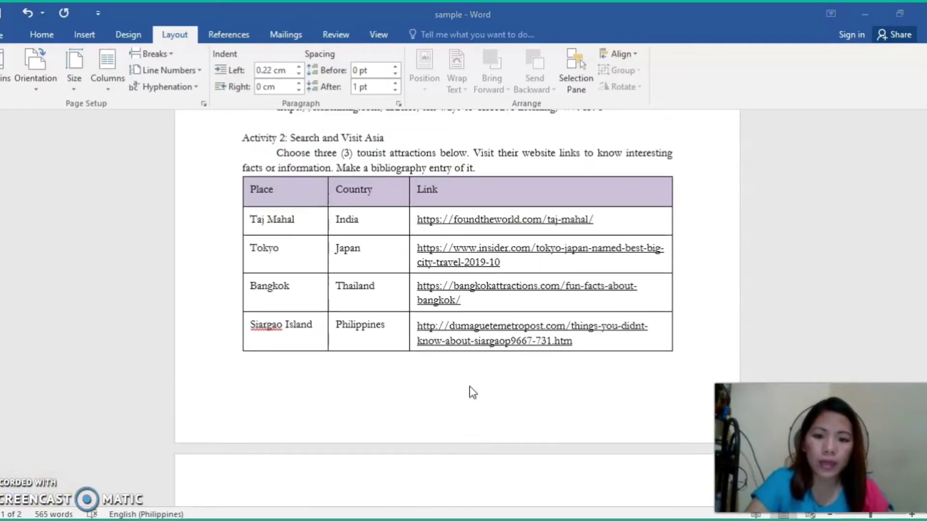
pyautogui.scroll(1, 472, 392)
pyautogui.scroll(3, 386, 362)
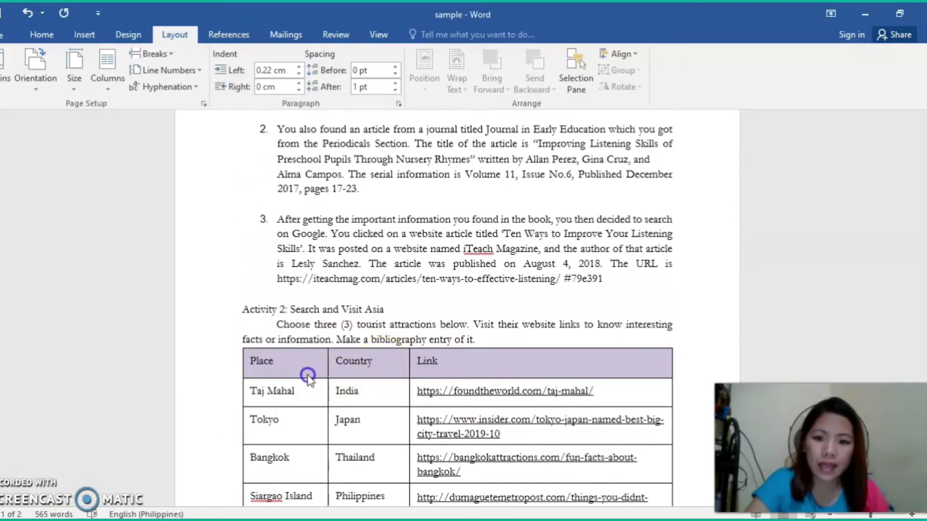
pyautogui.click(236, 343)
pyautogui.click(233, 344)
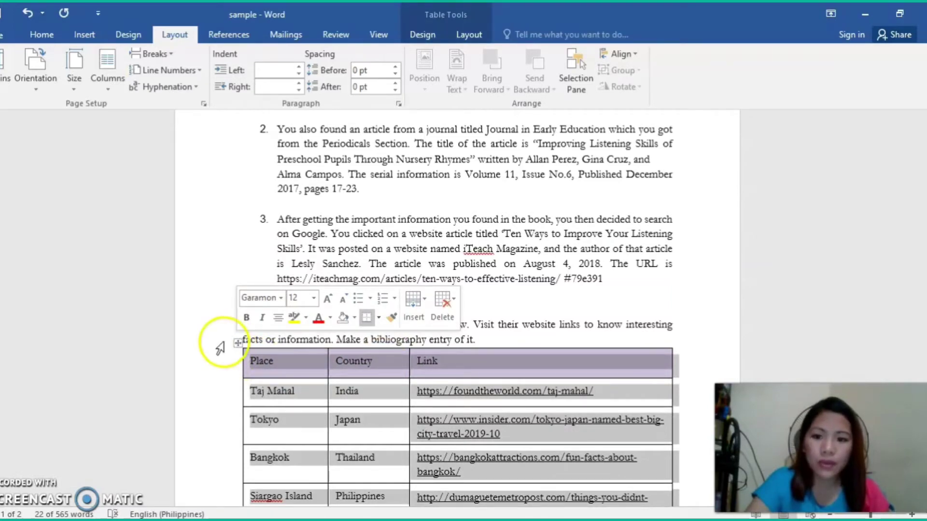
pyautogui.click(237, 344)
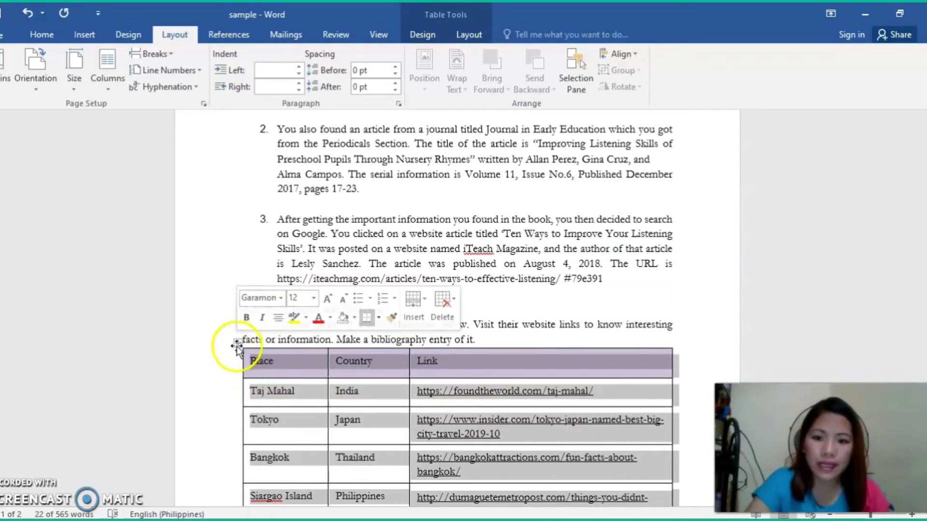
pyautogui.click(238, 343)
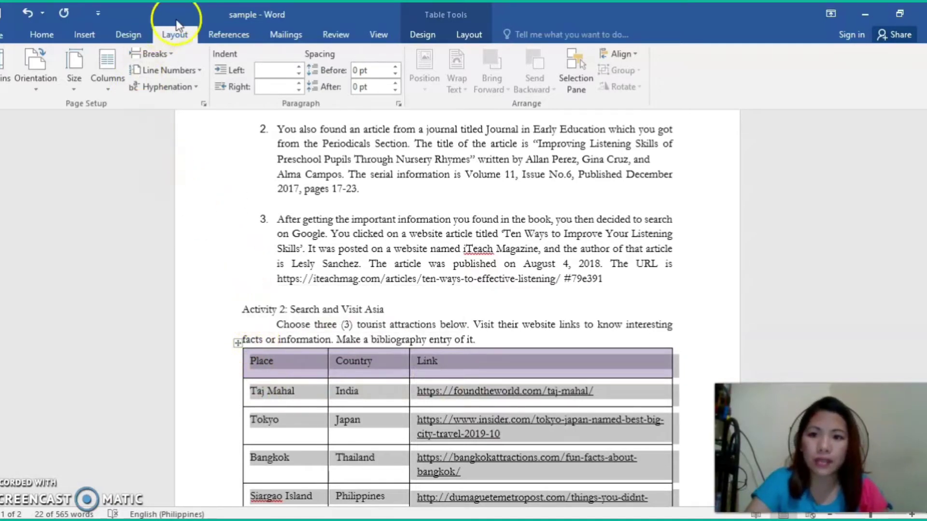
# Insert a Next Page section break before the places table
pyautogui.click(167, 55)
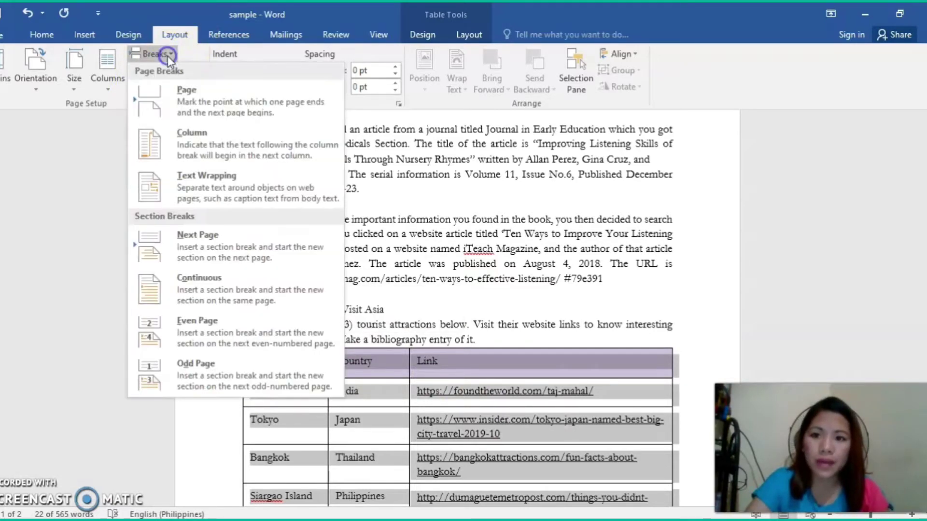
pyautogui.click(217, 242)
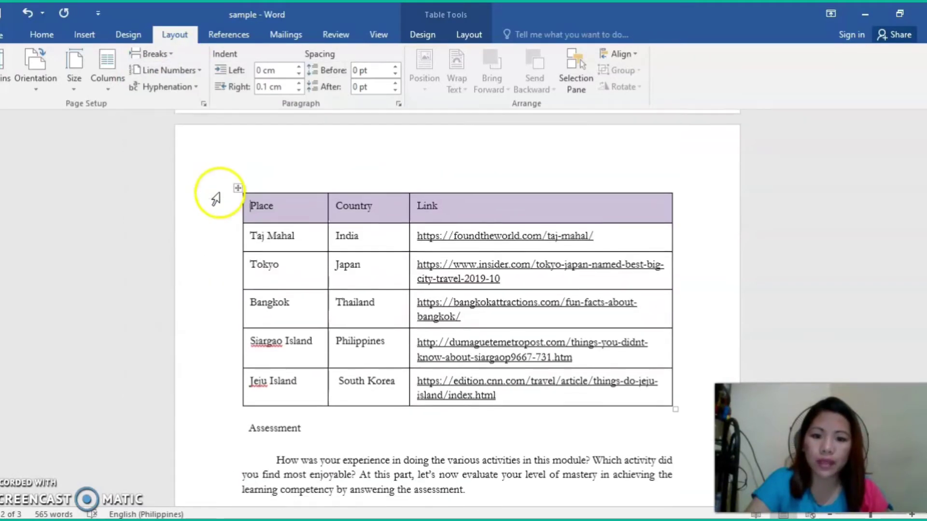
pyautogui.scroll(-4, 216, 199)
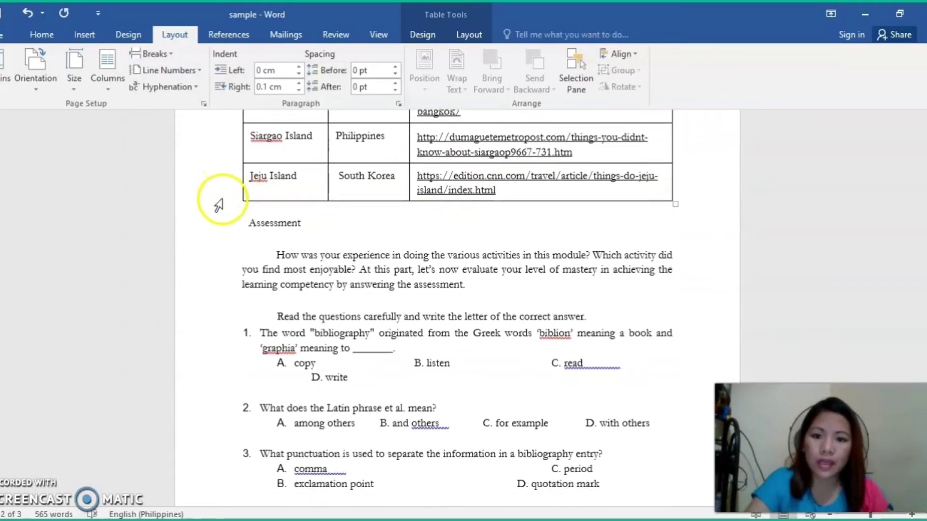
# Insert another Next Page section break before the Assessment heading
pyautogui.click(249, 223)
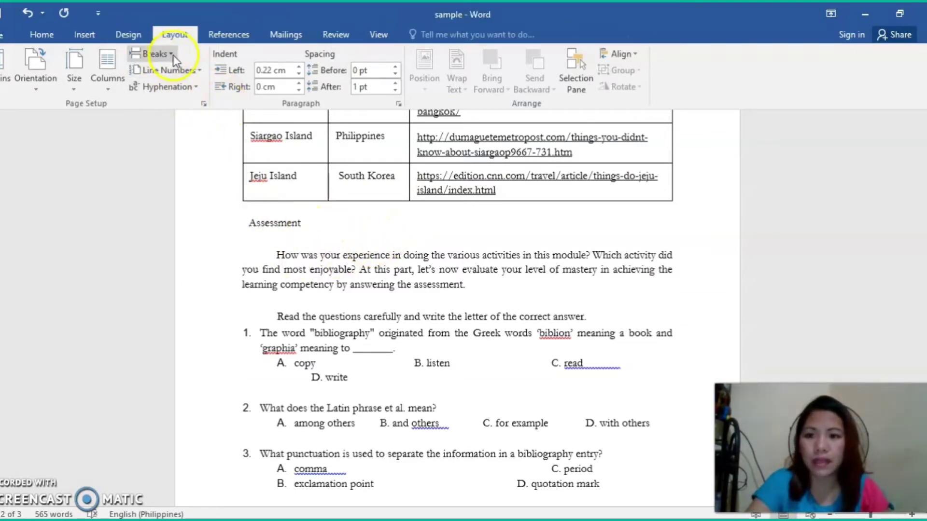
pyautogui.click(155, 53)
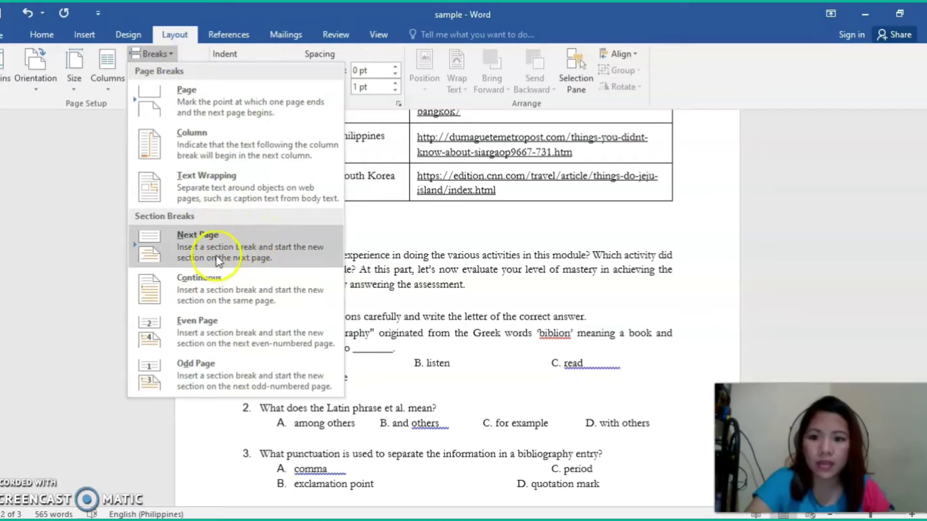
pyautogui.click(233, 247)
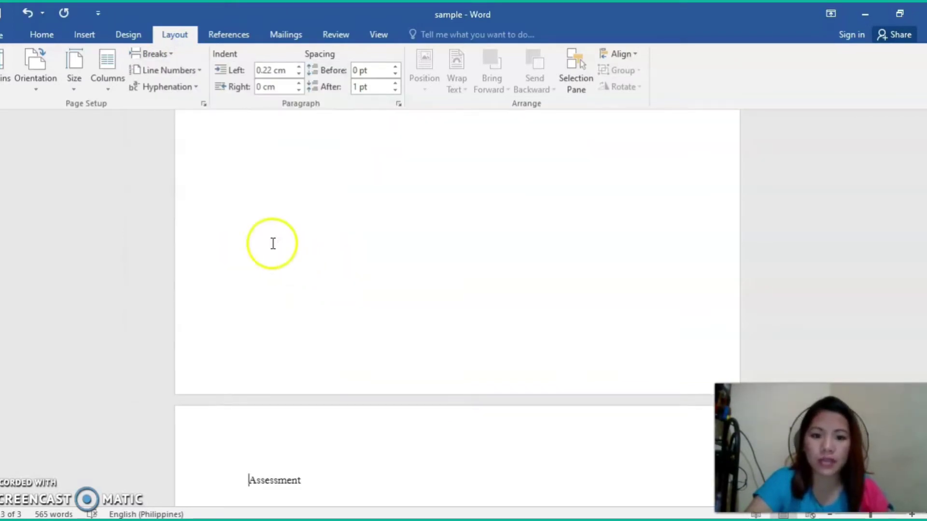
pyautogui.scroll(5, 475, 299)
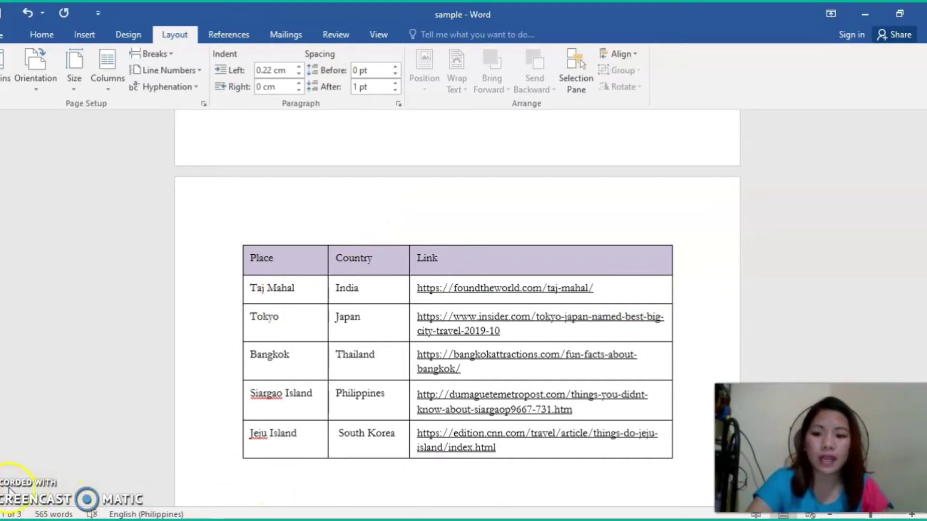
# Set the places table's section to landscape orientation, leaving other pages portrait
pyautogui.click(238, 241)
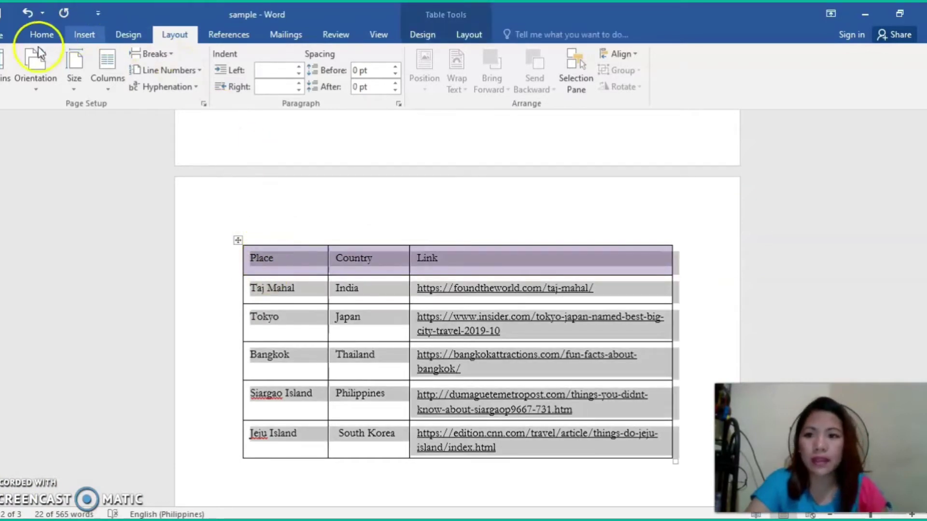
pyautogui.click(34, 89)
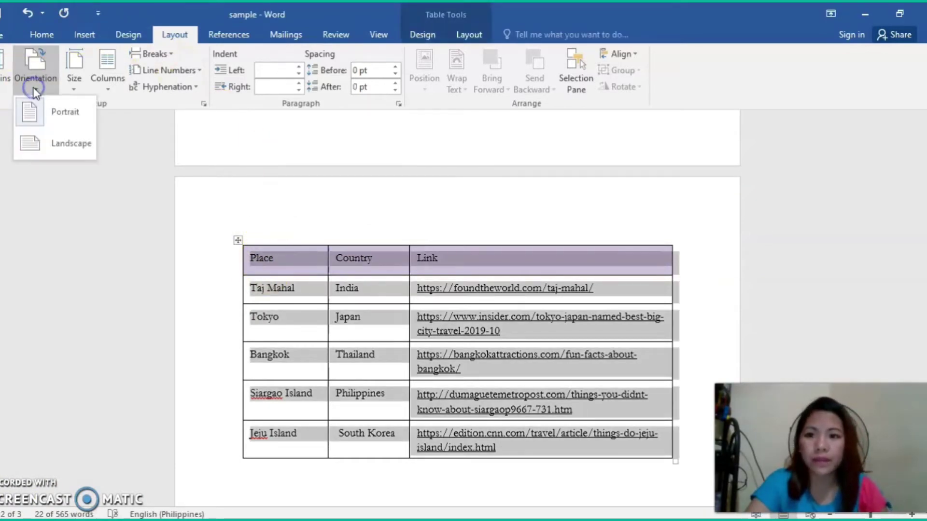
pyautogui.click(70, 149)
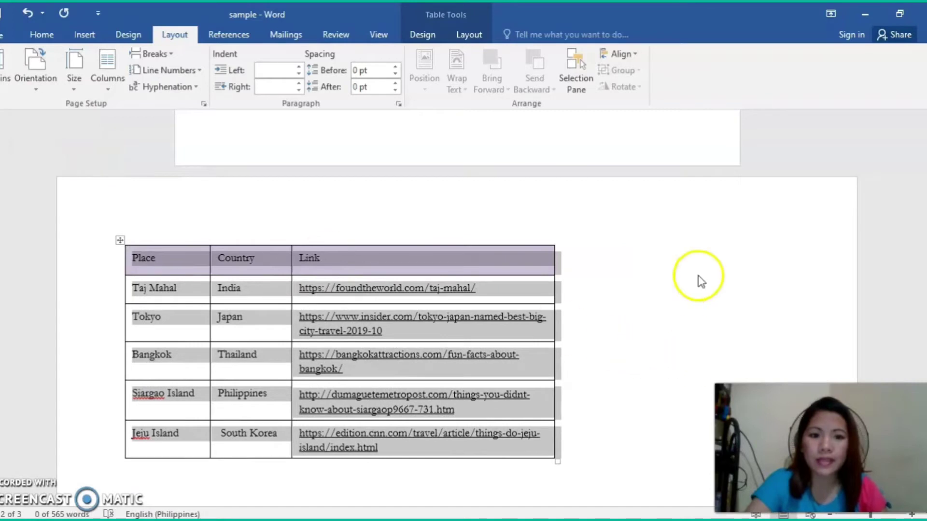
pyautogui.scroll(-3, 603, 386)
pyautogui.scroll(5, 611, 391)
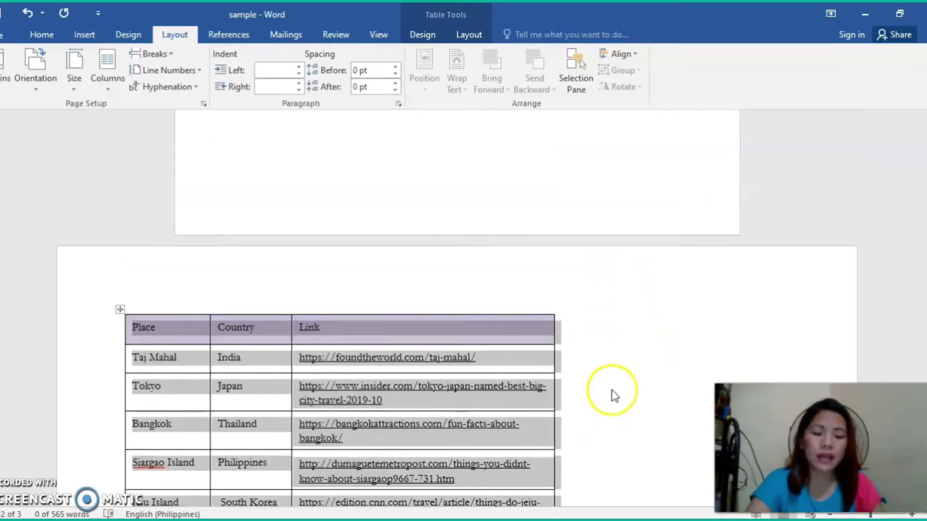
pyautogui.scroll(-4, 614, 395)
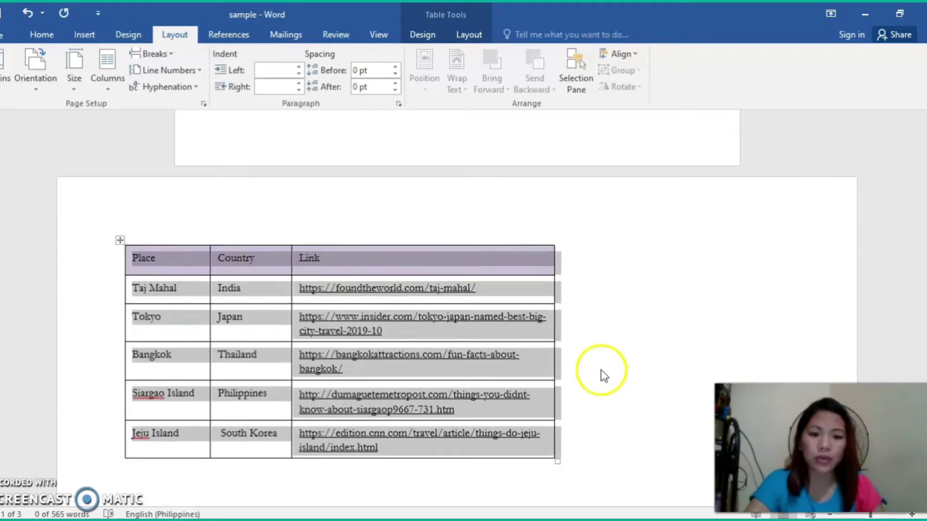
pyautogui.scroll(20, 603, 372)
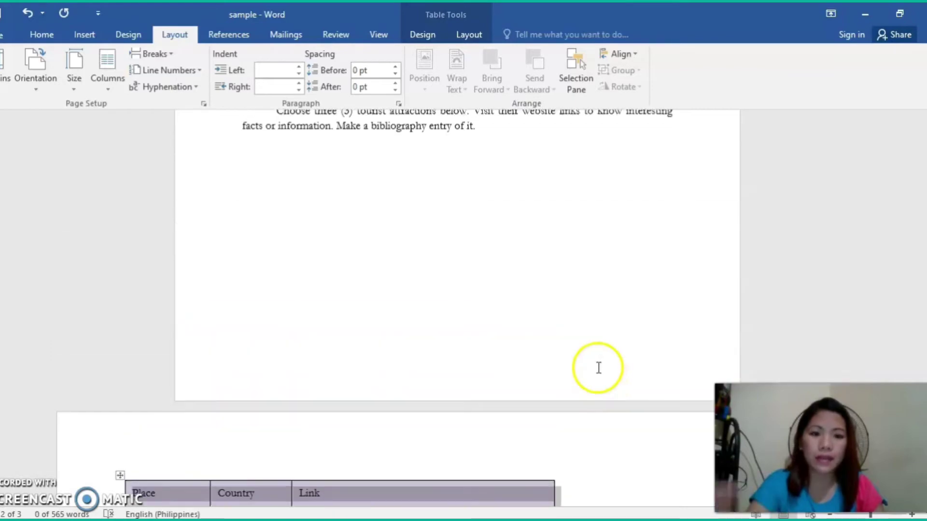
pyautogui.scroll(-20, 581, 351)
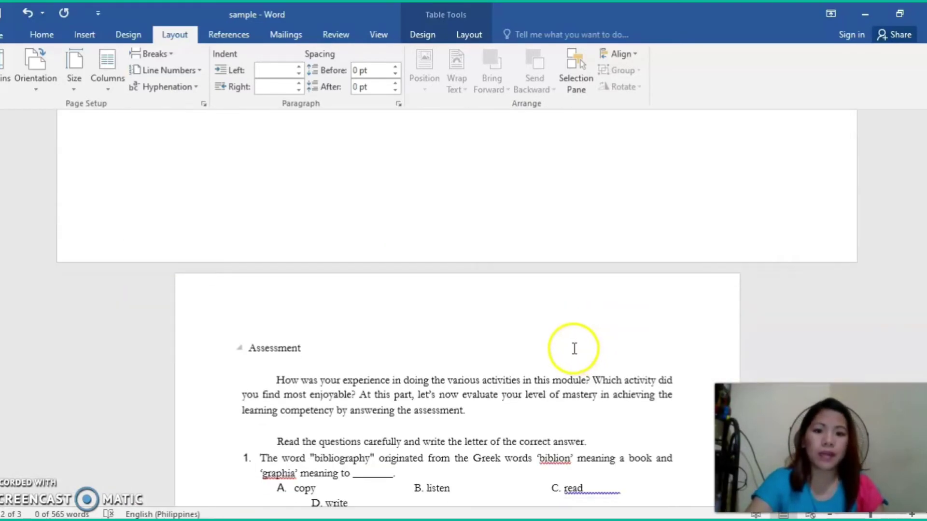
pyautogui.scroll(-10, 572, 348)
pyautogui.scroll(9, 564, 351)
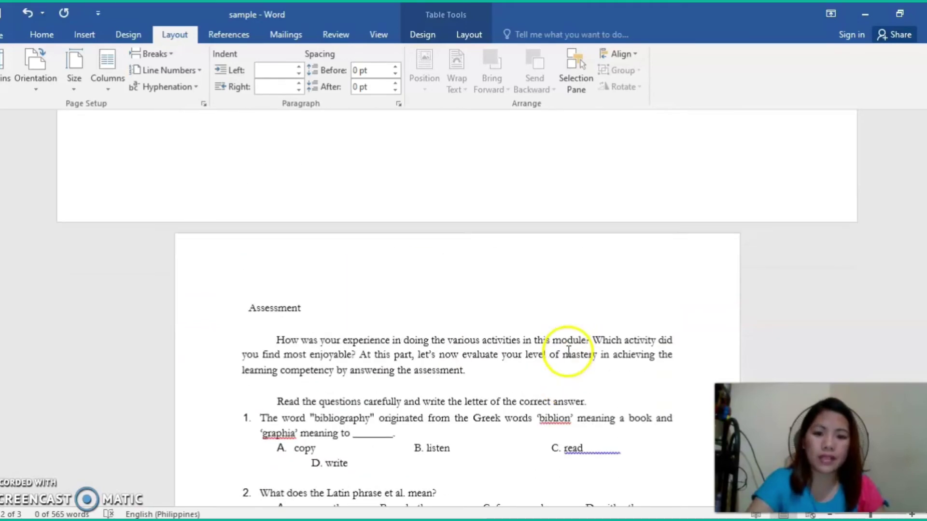
pyautogui.scroll(8, 569, 352)
# Drag the places table's resize handle right to widen it across the landscape page
pyautogui.click(476, 331)
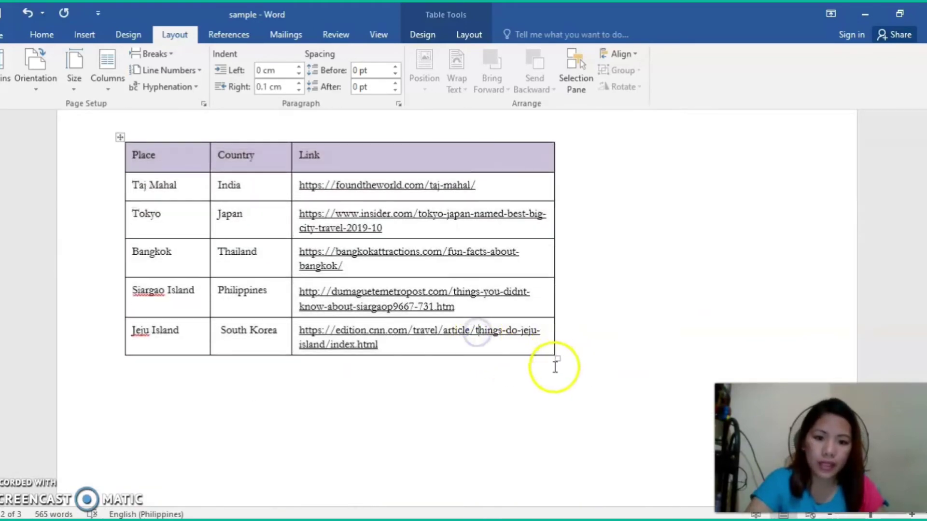
pyautogui.moveTo(556, 359); pyautogui.dragTo(783, 378)
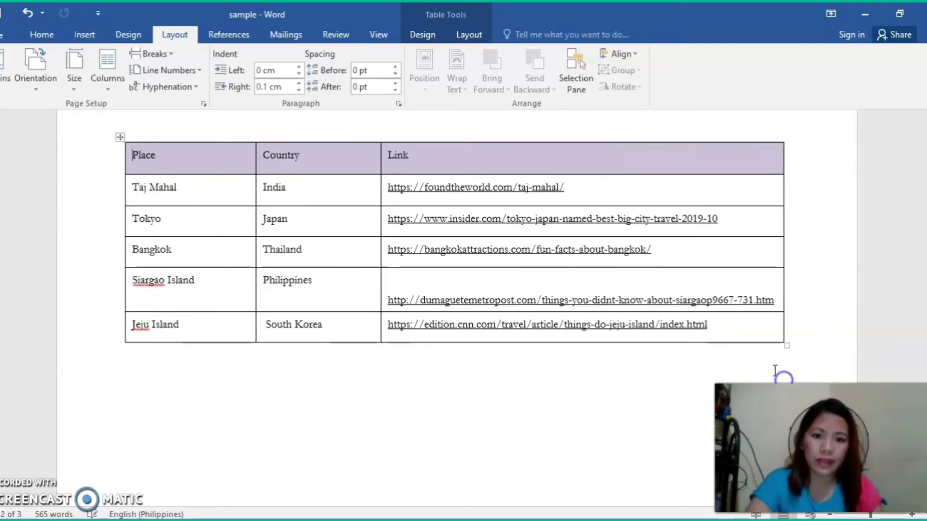
pyautogui.scroll(-10, 410, 372)
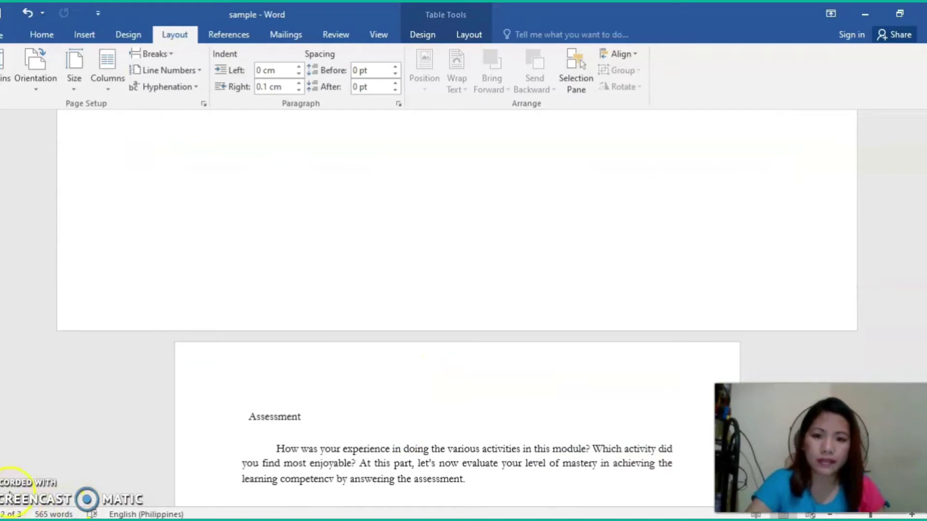
pyautogui.scroll(8, 412, 404)
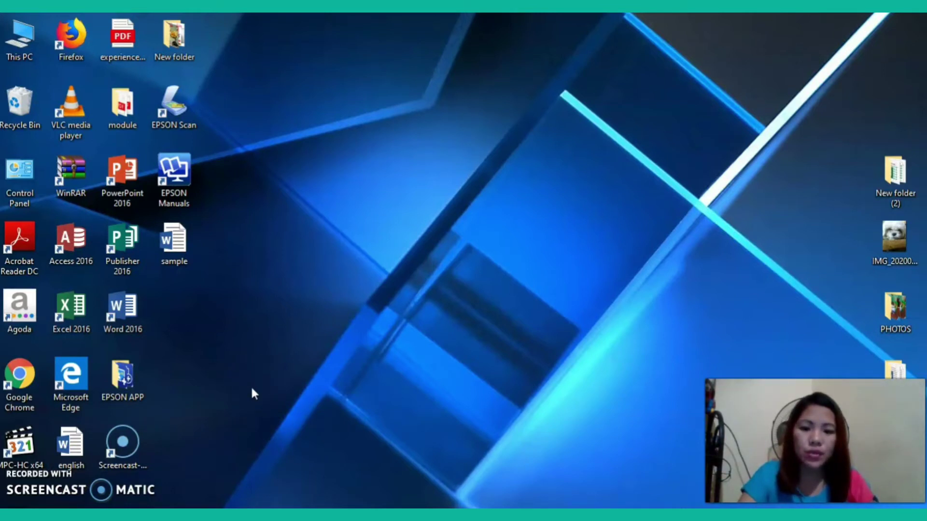
pyautogui.click(28, 485)
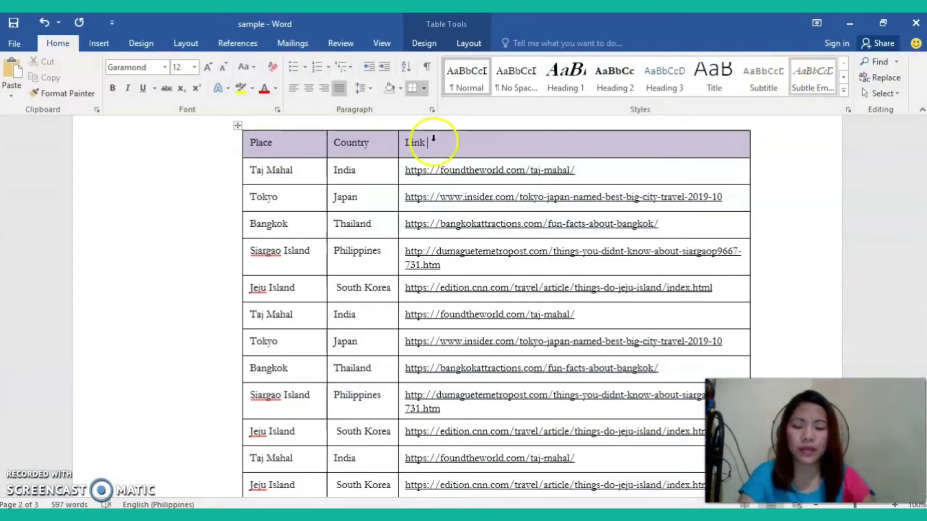
# Scroll through the places table and return focus to the document window
pyautogui.scroll(-1, 357, 287)
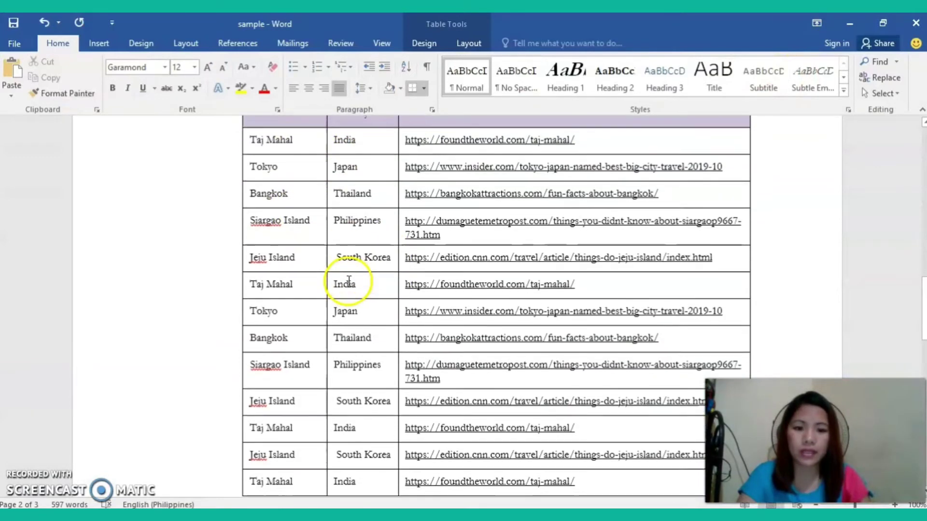
pyautogui.scroll(1, 345, 280)
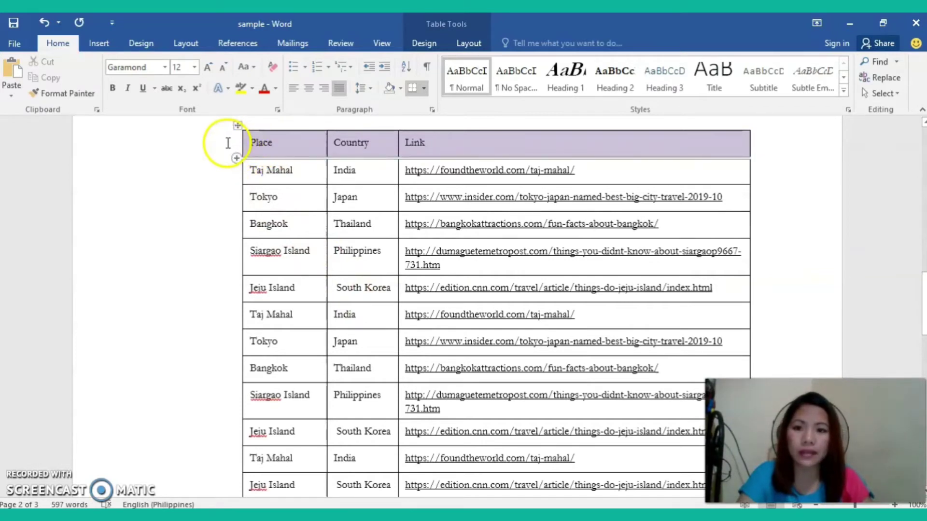
pyautogui.press('Up')
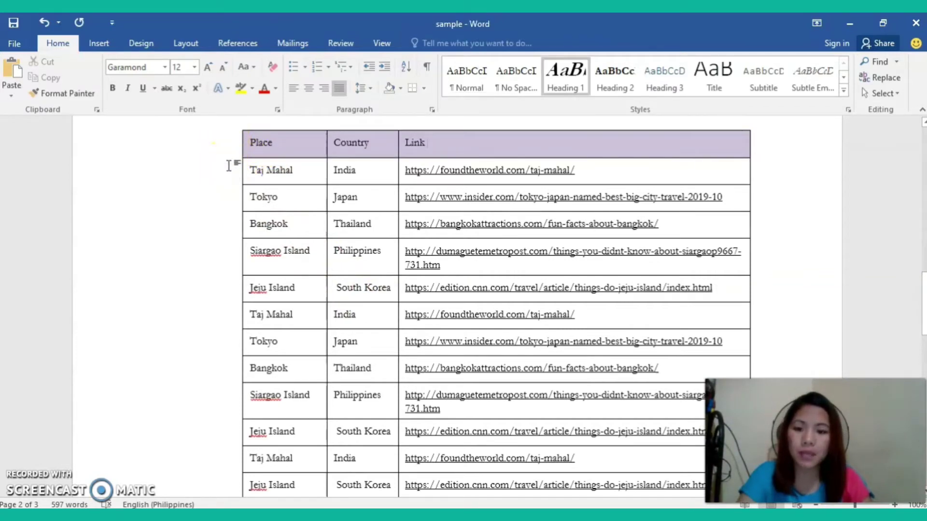
pyautogui.click(227, 381)
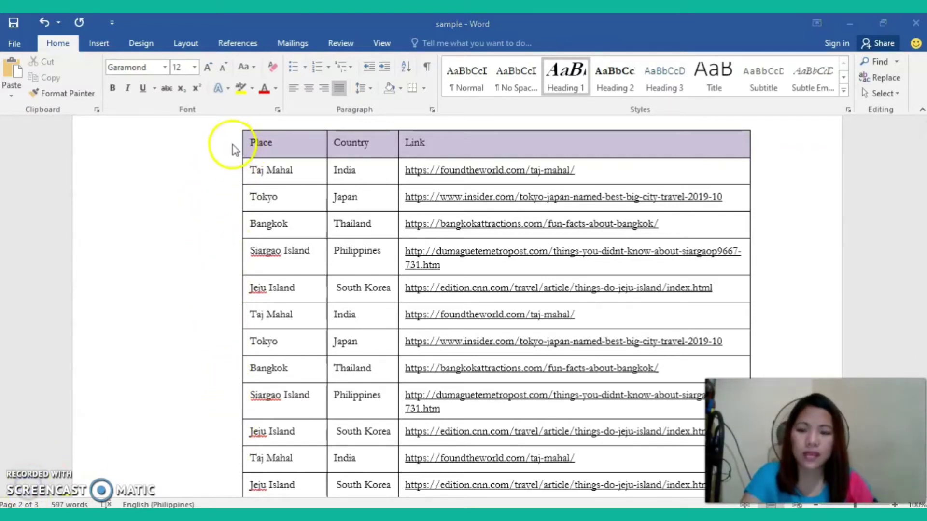
pyautogui.click(245, 143)
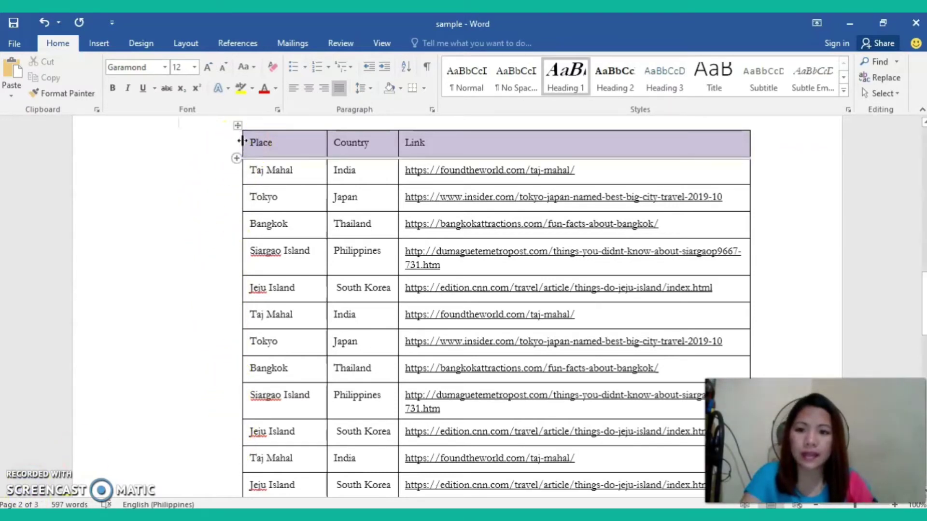
# Insert an empty column to the left of the Place column
pyautogui.rightClick(243, 140)
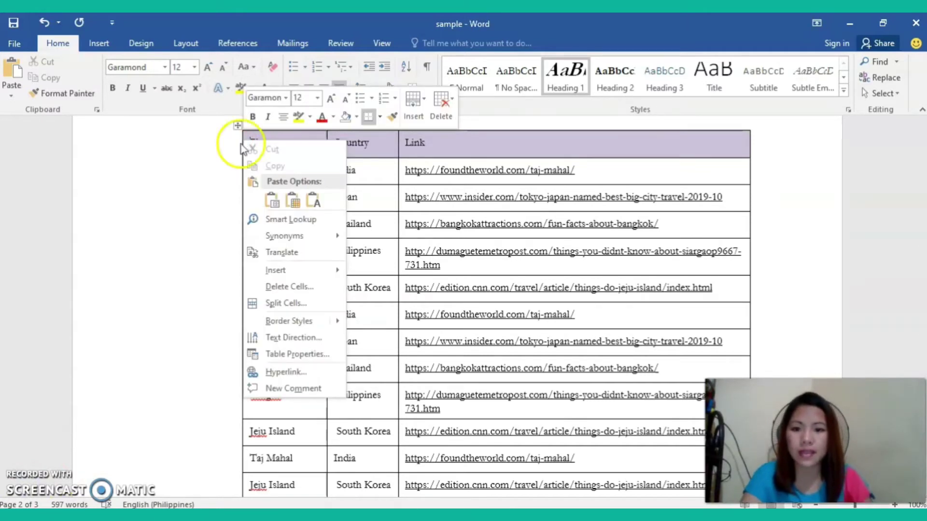
pyautogui.moveTo(308, 278)
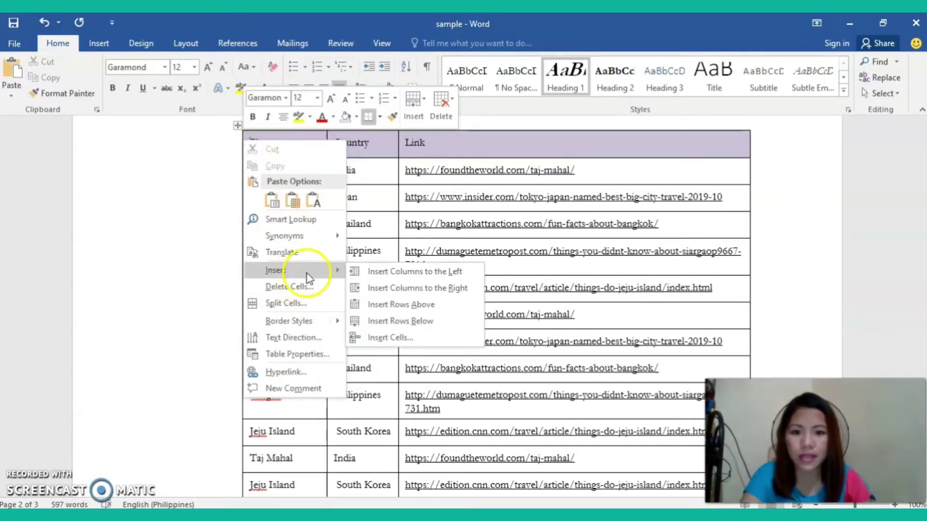
pyautogui.click(441, 273)
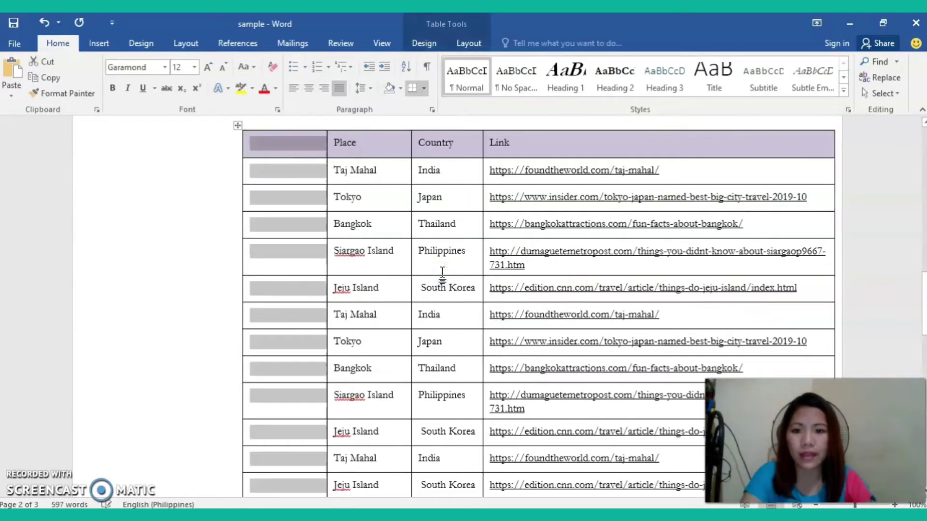
pyautogui.moveTo(325, 143); pyautogui.dragTo(322, 144)
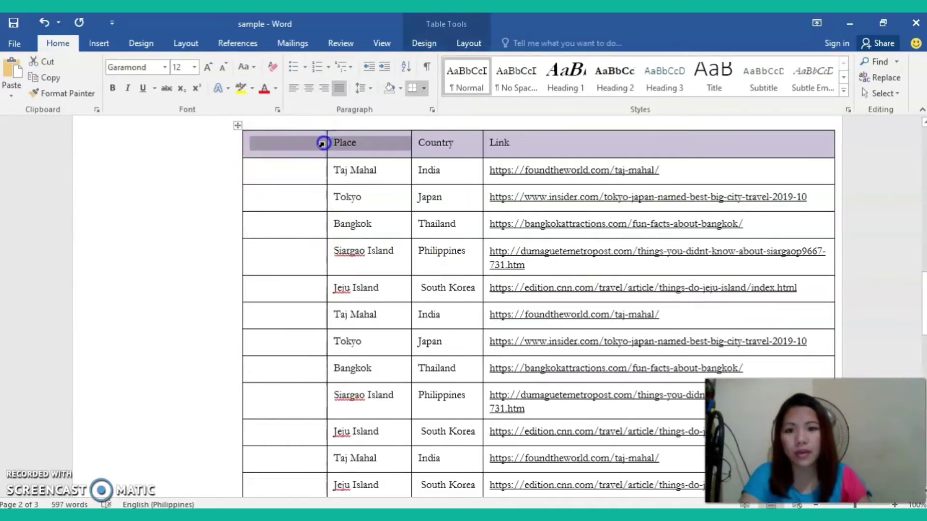
pyautogui.moveTo(241, 141)
pyautogui.mouseDown()
pyautogui.moveTo(262, 148)
pyautogui.moveTo(245, 144)
pyautogui.mouseUp()
pyautogui.click(264, 145)
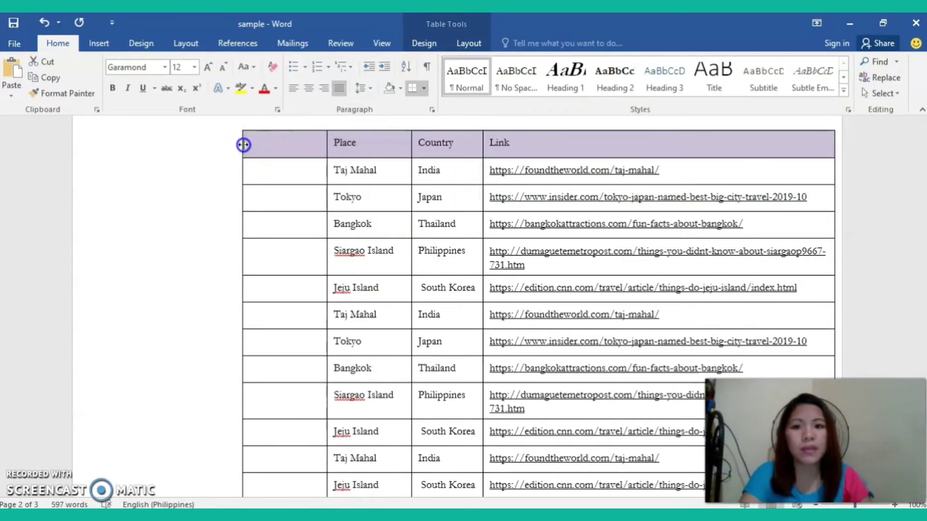
# Delete the row numbers 2 and 1 from the new first column
pyautogui.click(243, 145)
pyautogui.click(272, 253)
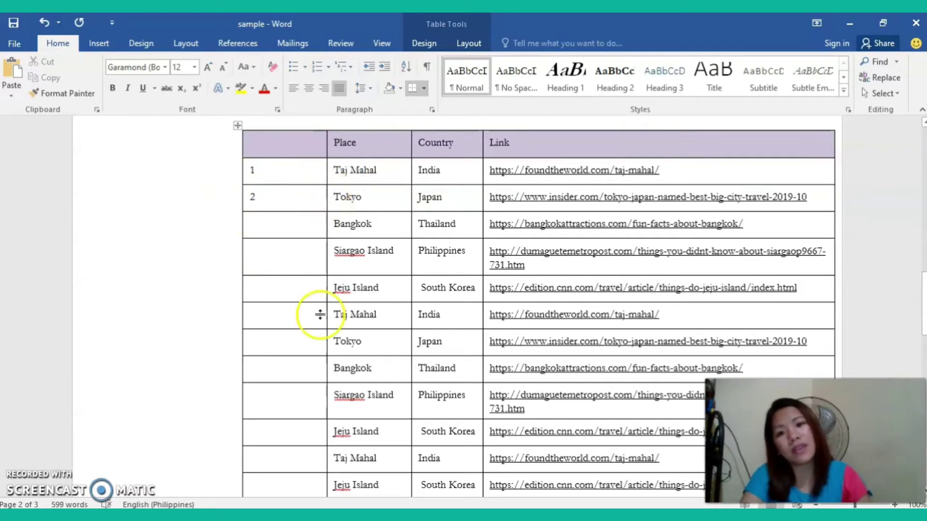
pyautogui.click(241, 139)
pyautogui.click(265, 205)
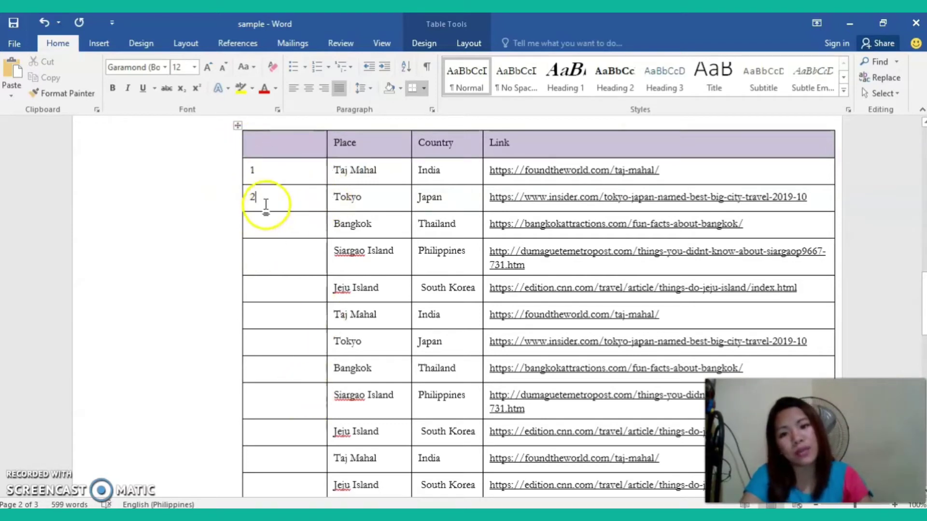
pyautogui.press('BackSpace')
pyautogui.click(259, 173)
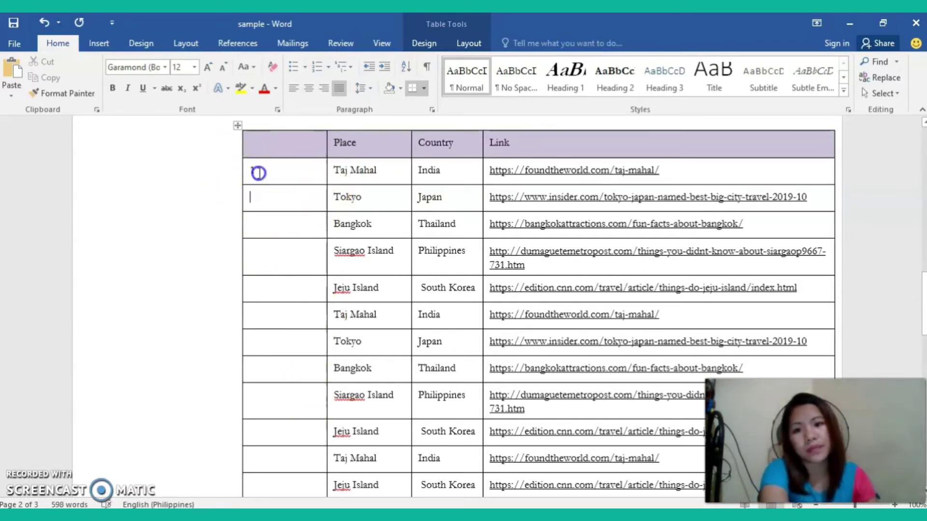
pyautogui.press('BackSpace')
# Drag the new first column's right border left to make it narrower
pyautogui.click(25, 476)
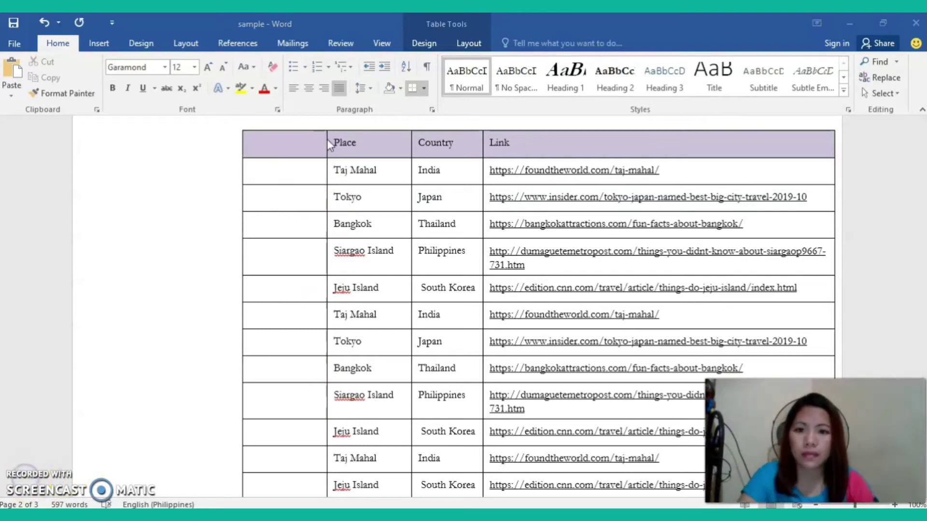
pyautogui.click(324, 136)
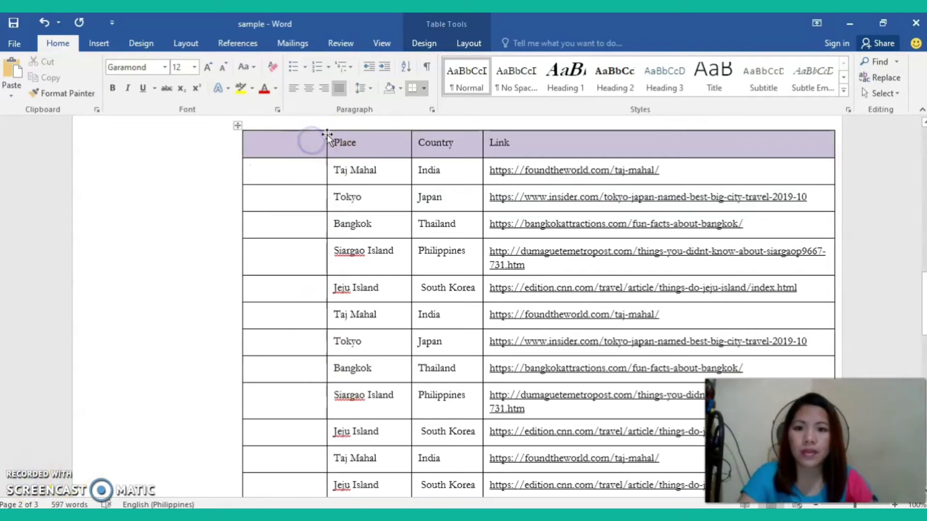
pyautogui.moveTo(326, 142); pyautogui.dragTo(298, 154)
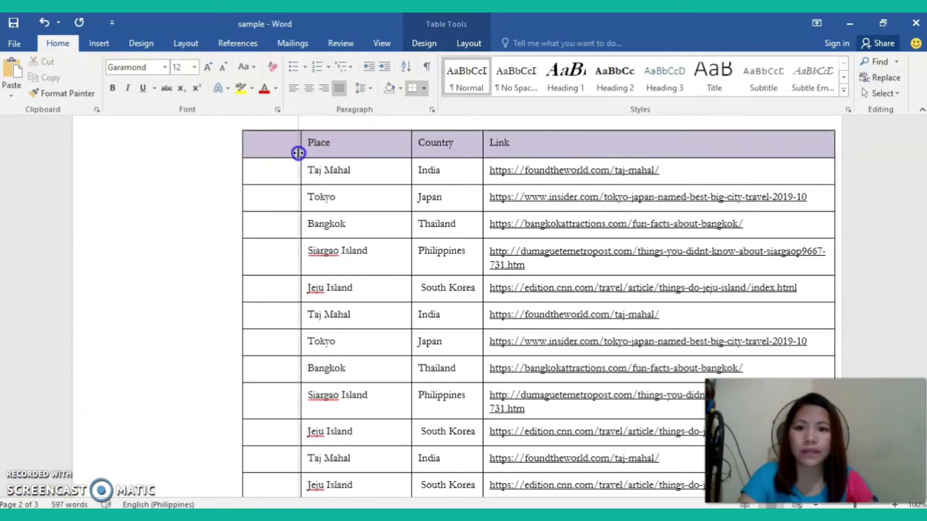
pyautogui.click(274, 129)
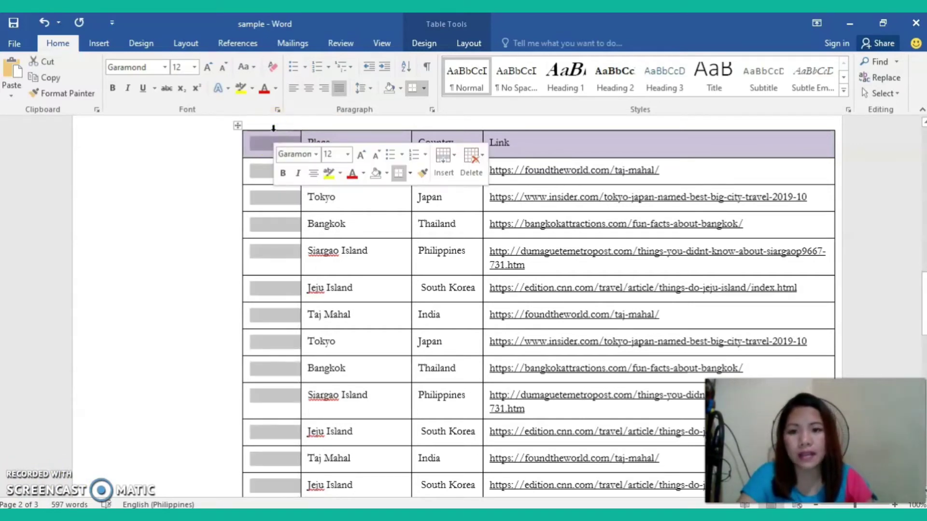
# Number the first-column cells from Taj Mahal to the last row as 1., 2., 3
pyautogui.click(264, 169)
pyautogui.moveTo(263, 173); pyautogui.dragTo(264, 386)
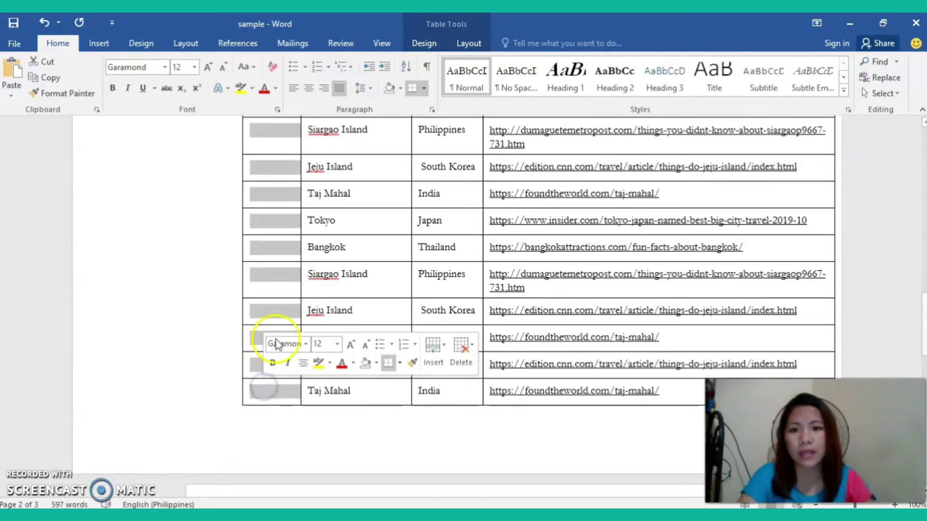
pyautogui.scroll(6, 362, 201)
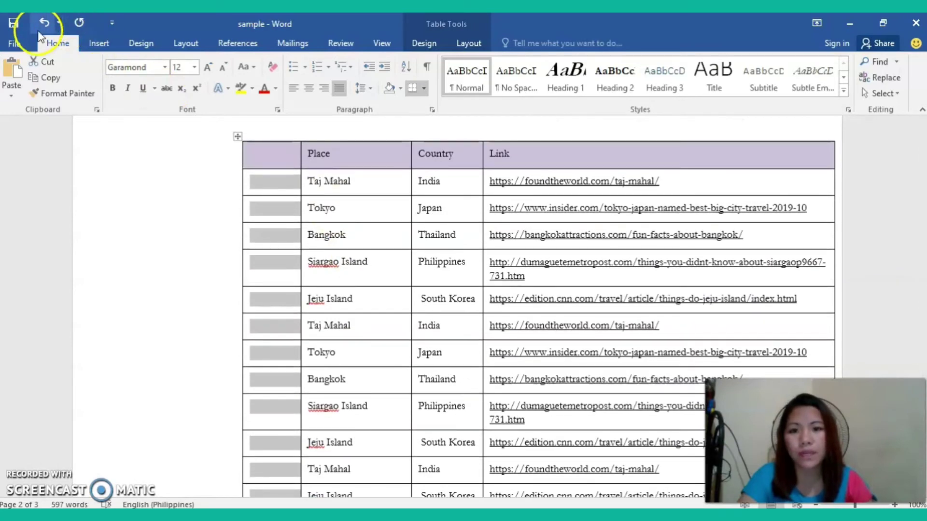
pyautogui.click(327, 68)
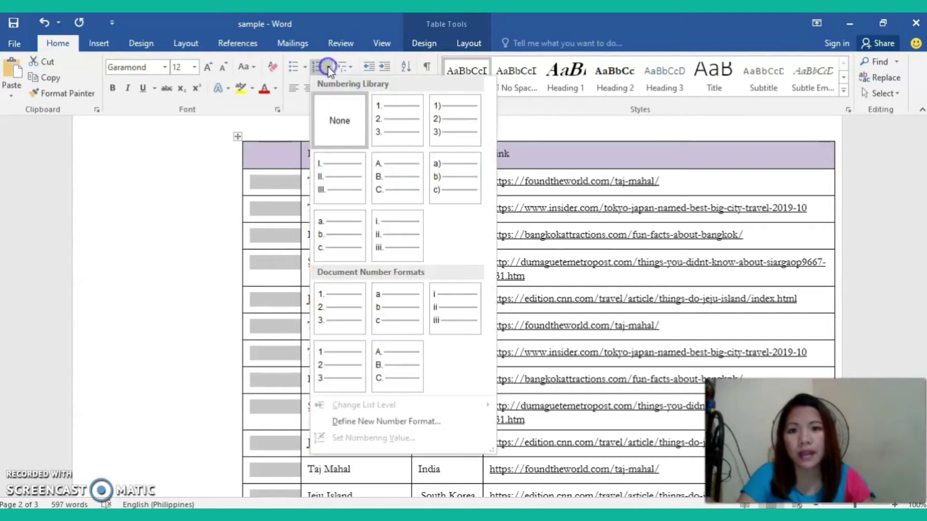
pyautogui.click(400, 121)
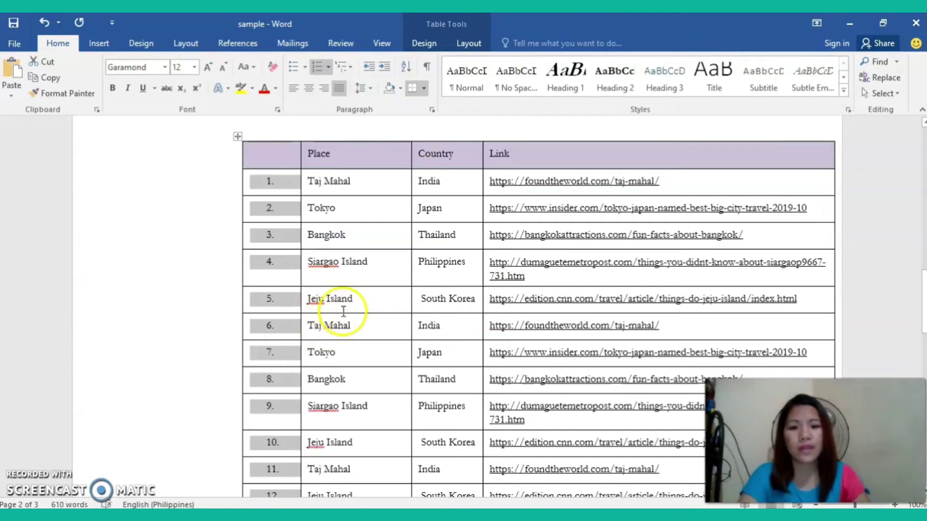
pyautogui.scroll(-3, 347, 314)
pyautogui.scroll(5, 277, 349)
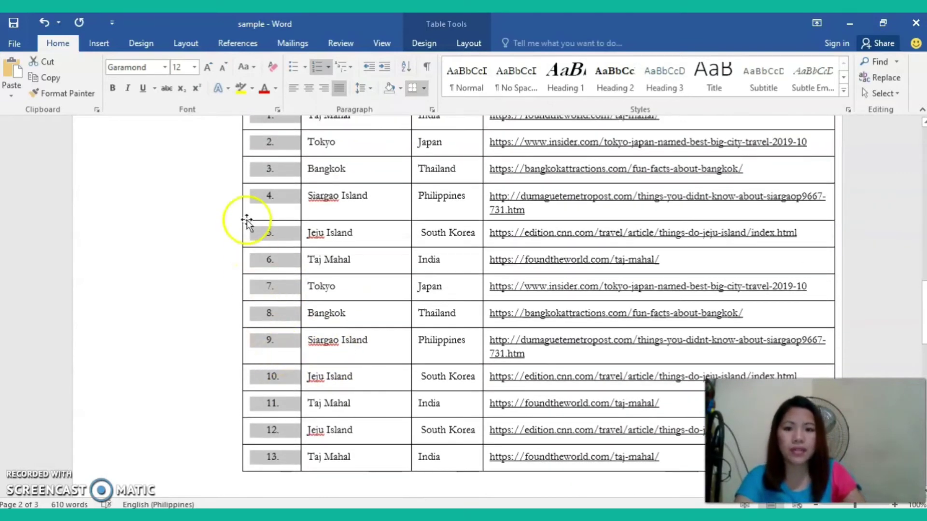
pyautogui.scroll(-3, 274, 317)
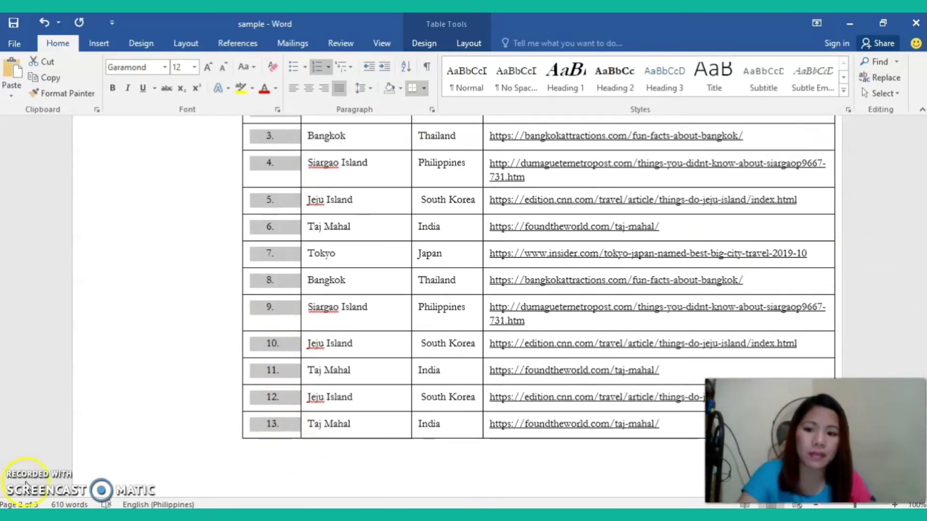
pyautogui.scroll(3, 256, 143)
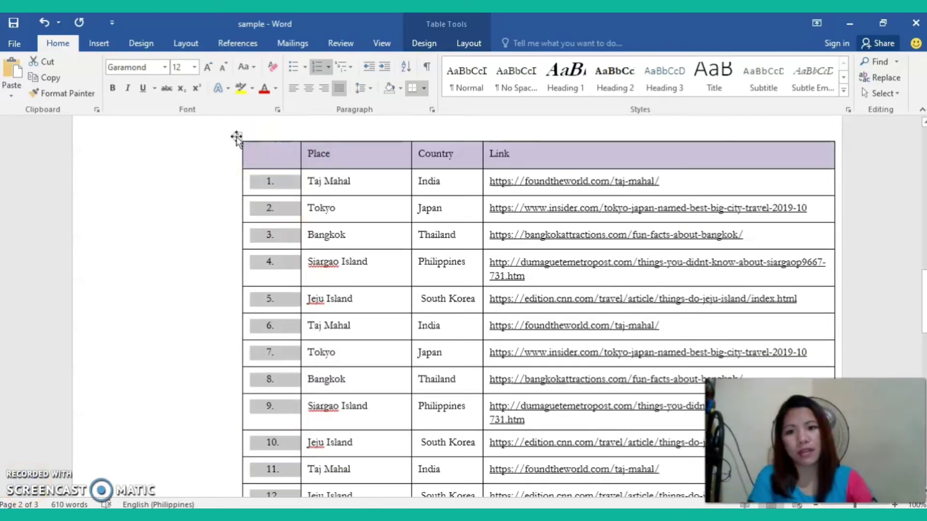
# Shift the table further left and enter 'Numbers' in the empty first header cell
pyautogui.moveTo(236, 139); pyautogui.dragTo(155, 134)
pyautogui.click(207, 146)
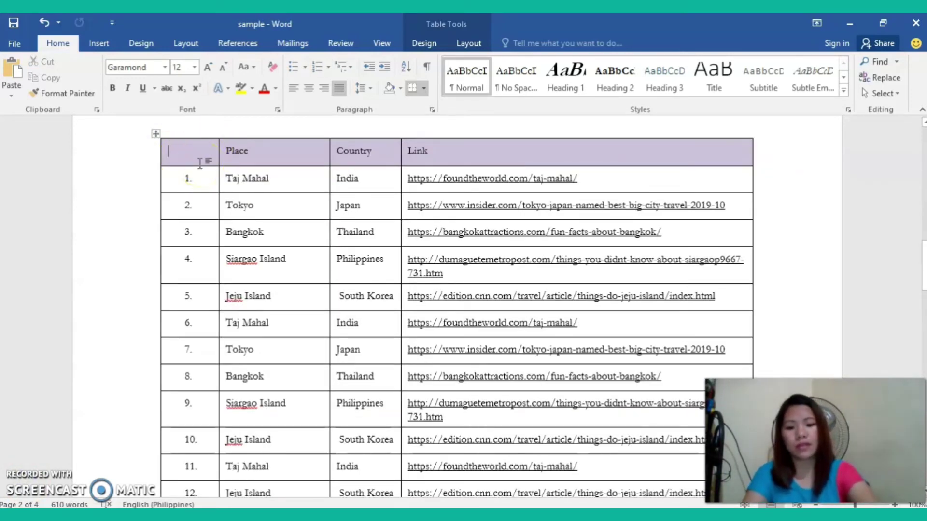
pyautogui.write('Numbe')
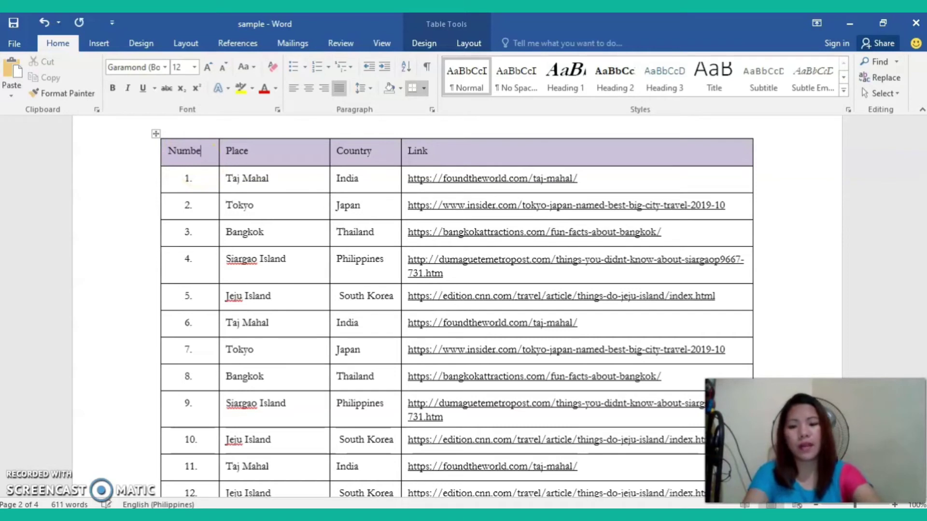
pyautogui.write('r')
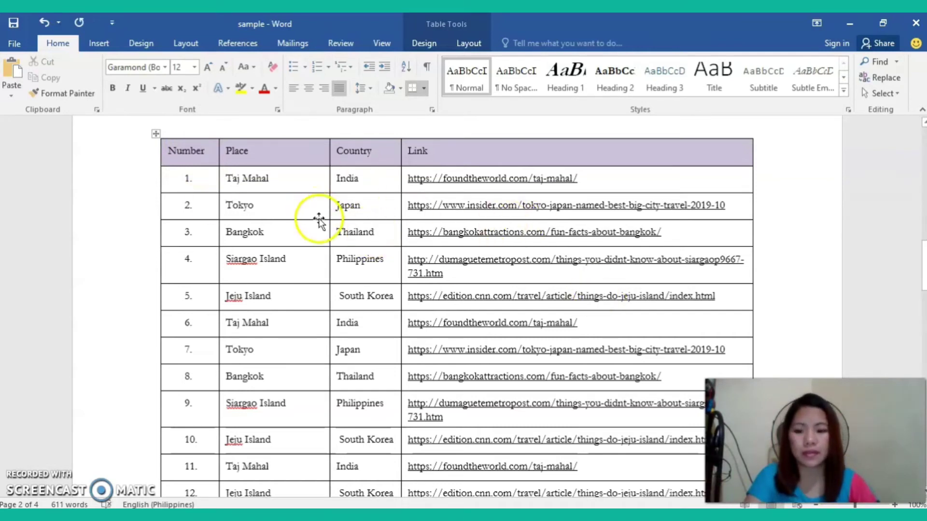
pyautogui.write('s')
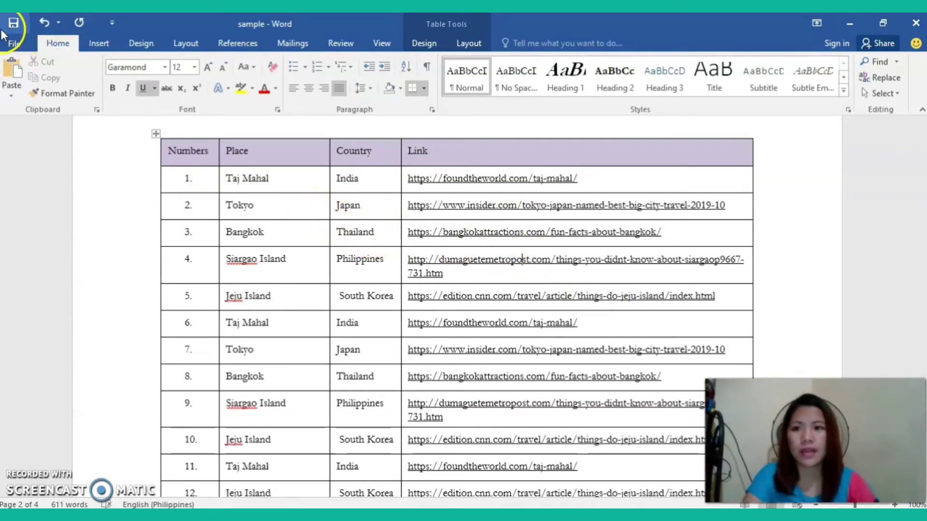
# Save the document and show the Clipboard pane
pyautogui.click(10, 22)
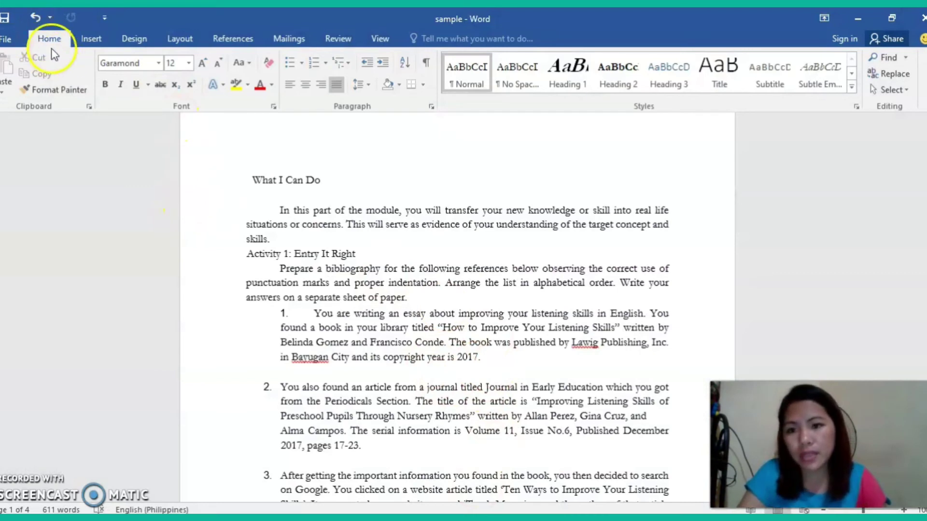
pyautogui.click(89, 107)
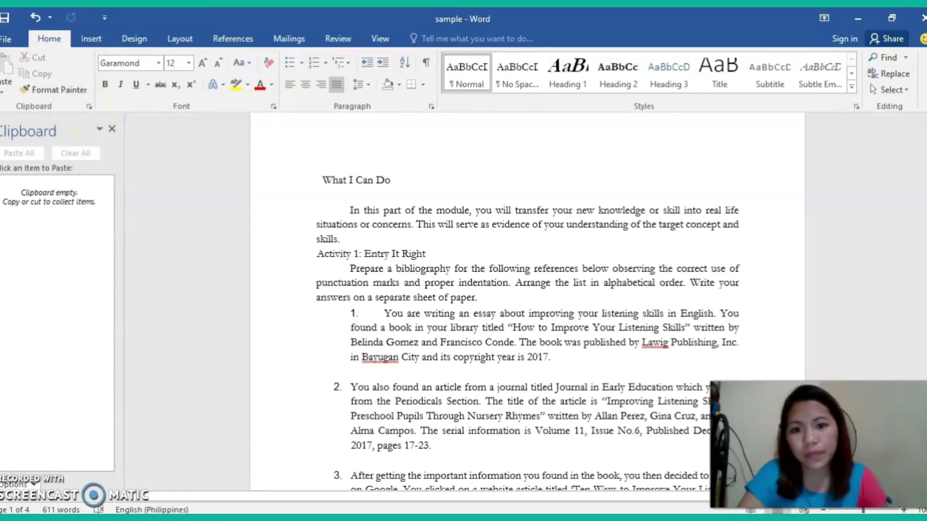
pyautogui.scroll(-3, 469, 251)
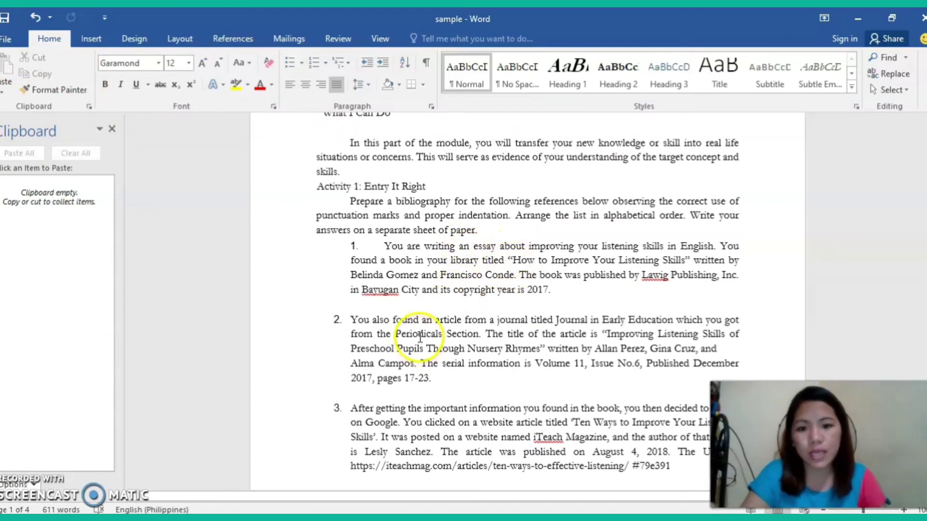
# Copy all of Activity 1's list item 1 to the clipboard
pyautogui.click(557, 294)
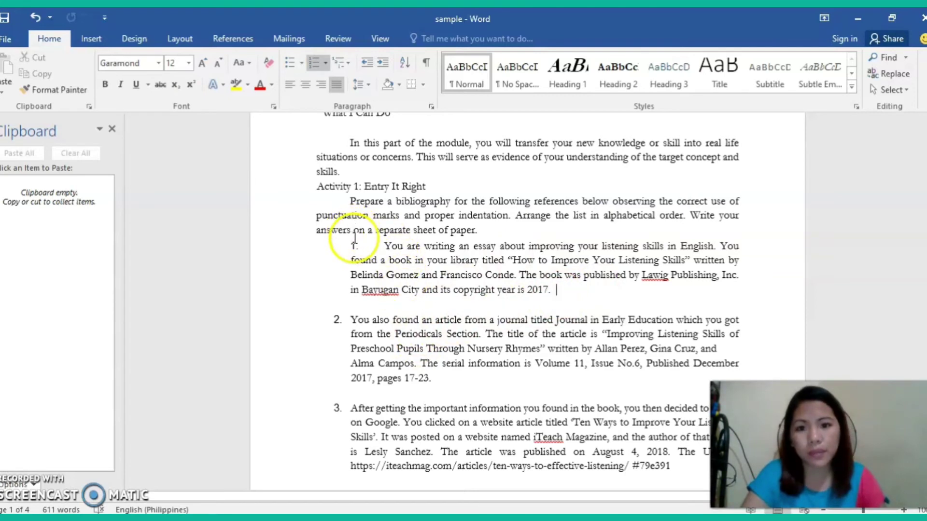
pyautogui.click(556, 292)
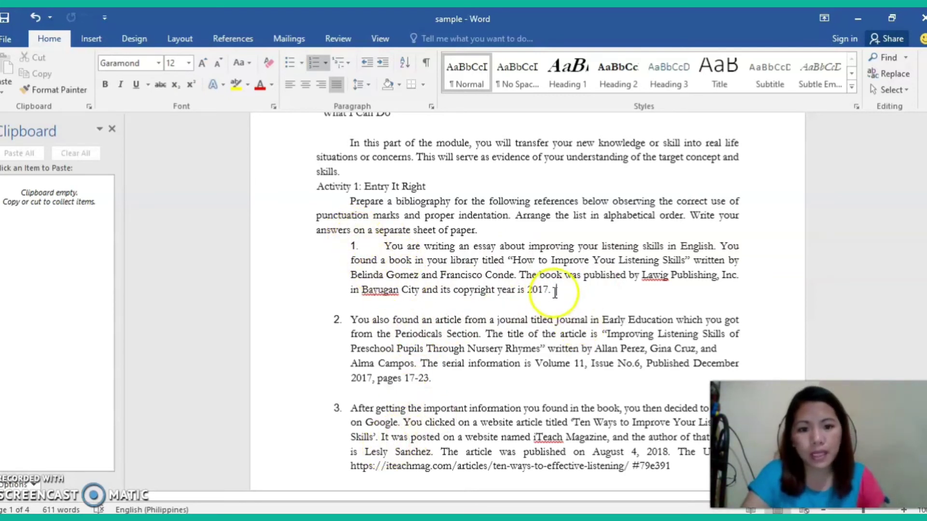
pyautogui.moveTo(555, 292); pyautogui.dragTo(369, 247)
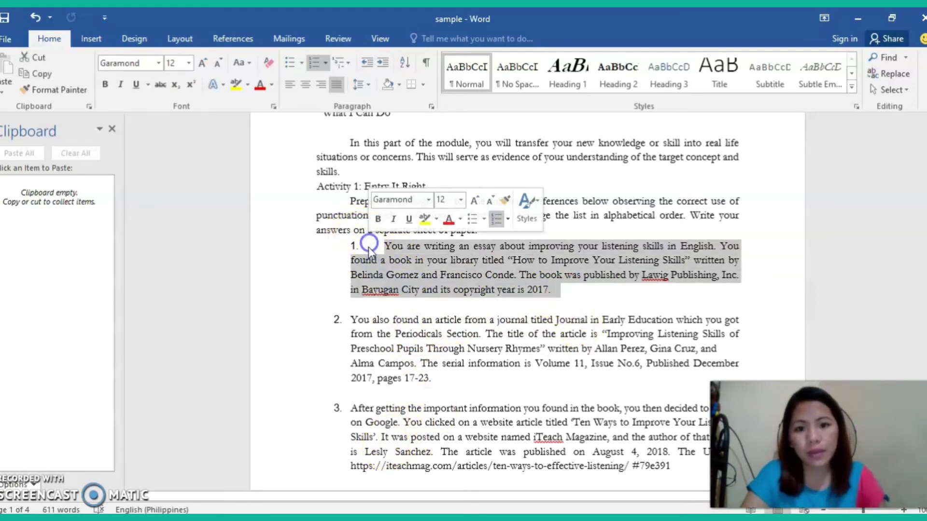
pyautogui.rightClick(482, 257)
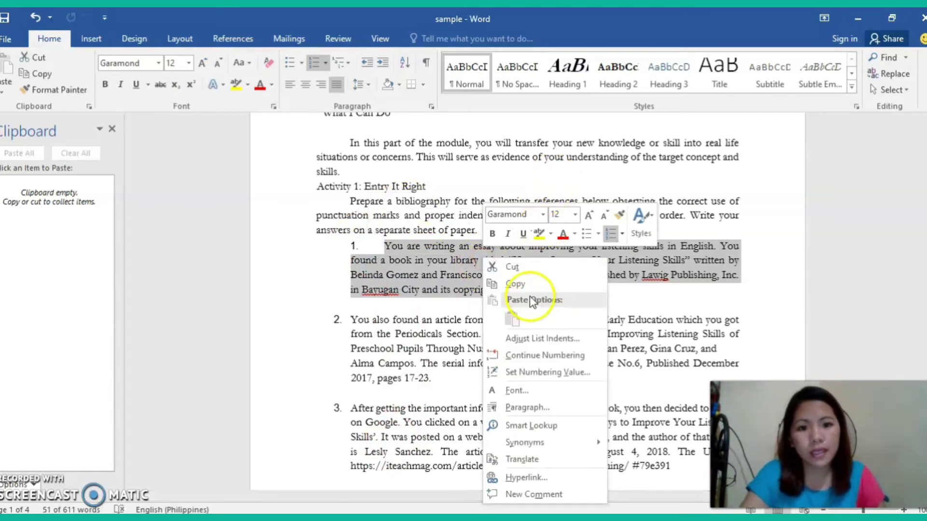
pyautogui.click(515, 284)
pyautogui.click(73, 200)
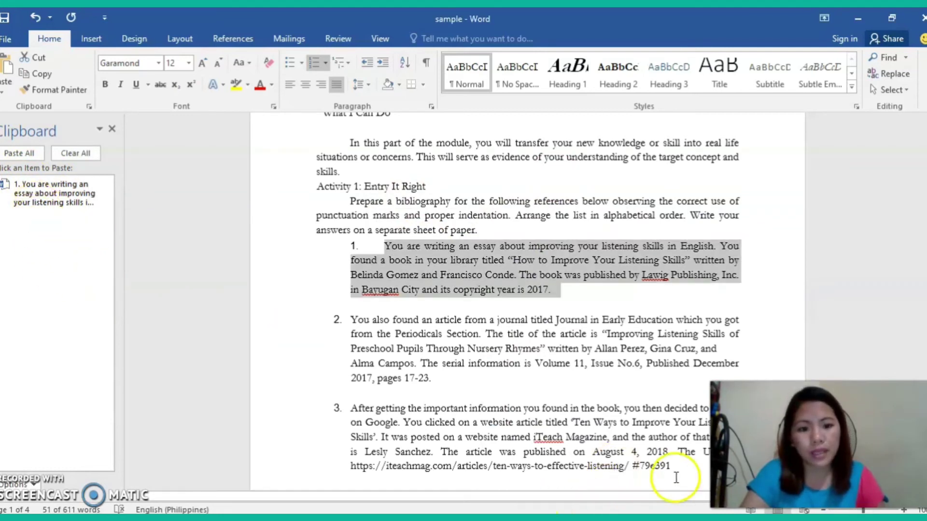
# Copy all of list item 3's text to the clipboard
pyautogui.moveTo(672, 466); pyautogui.dragTo(357, 409)
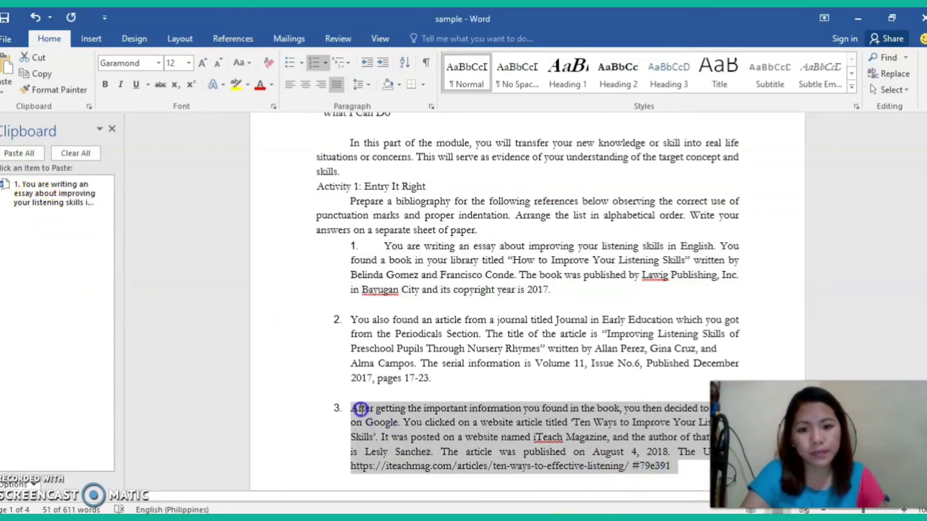
pyautogui.rightClick(393, 412)
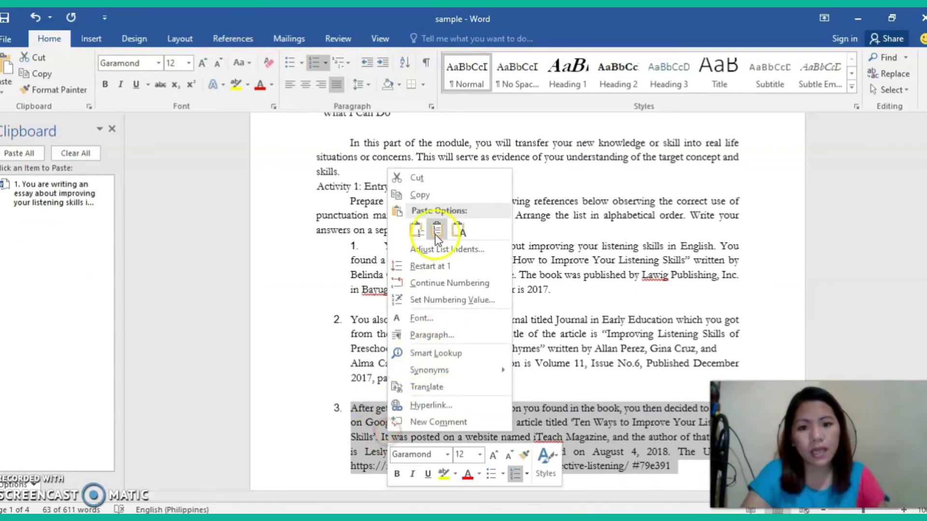
pyautogui.click(411, 198)
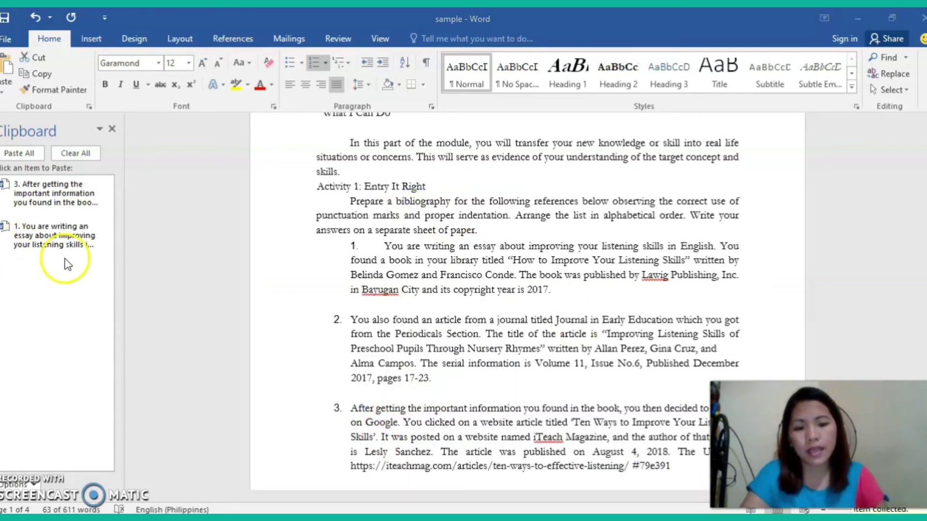
pyautogui.scroll(-4, 601, 337)
pyautogui.scroll(-6, 592, 321)
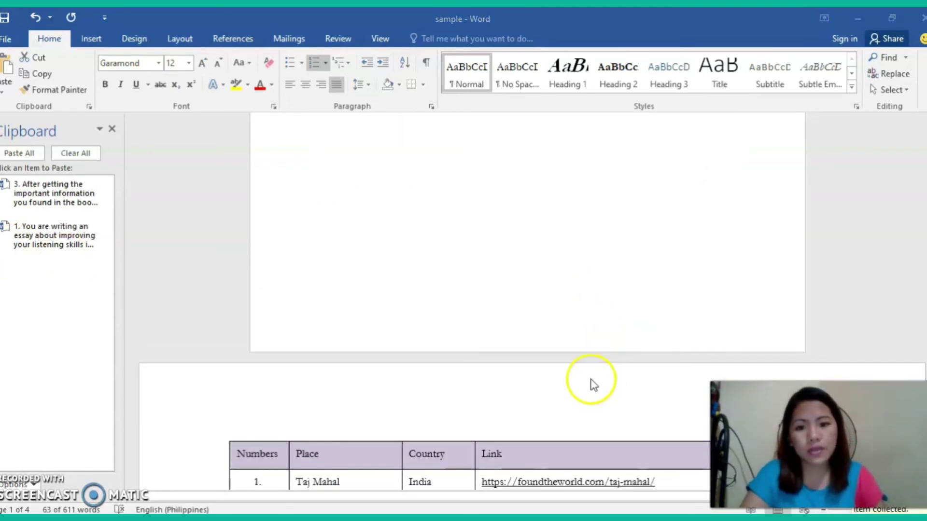
# Paste collected items 1 and 3 from the Clipboard pane onto the empty line under Activity 2
pyautogui.scroll(3, 385, 327)
pyautogui.click(324, 248)
pyautogui.click(334, 240)
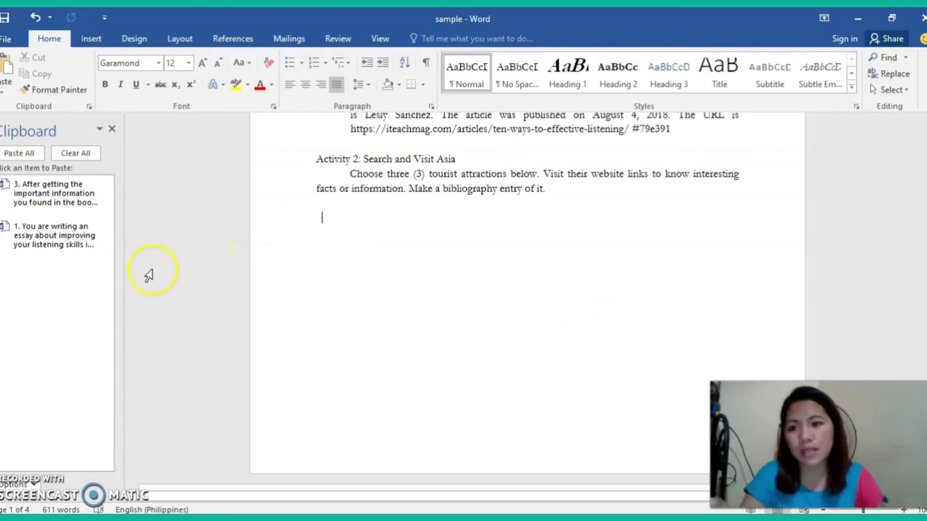
pyautogui.click(94, 240)
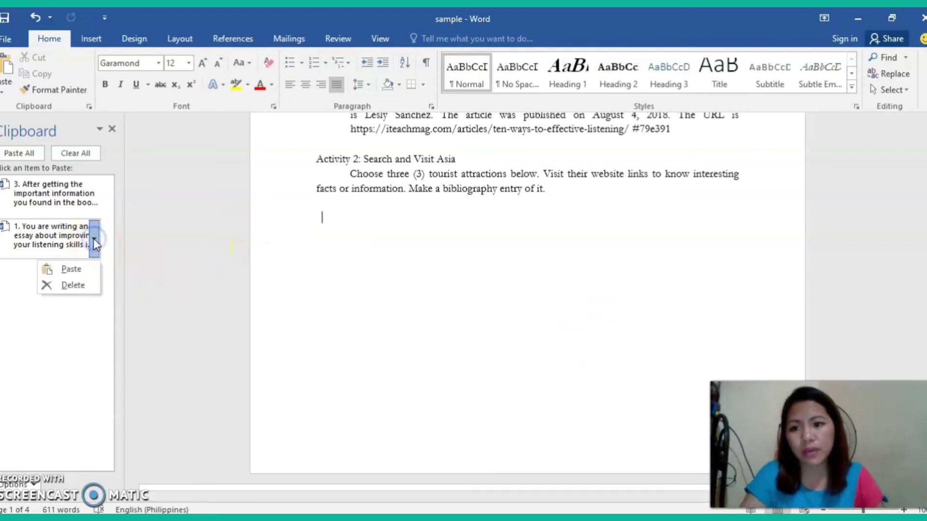
pyautogui.click(84, 270)
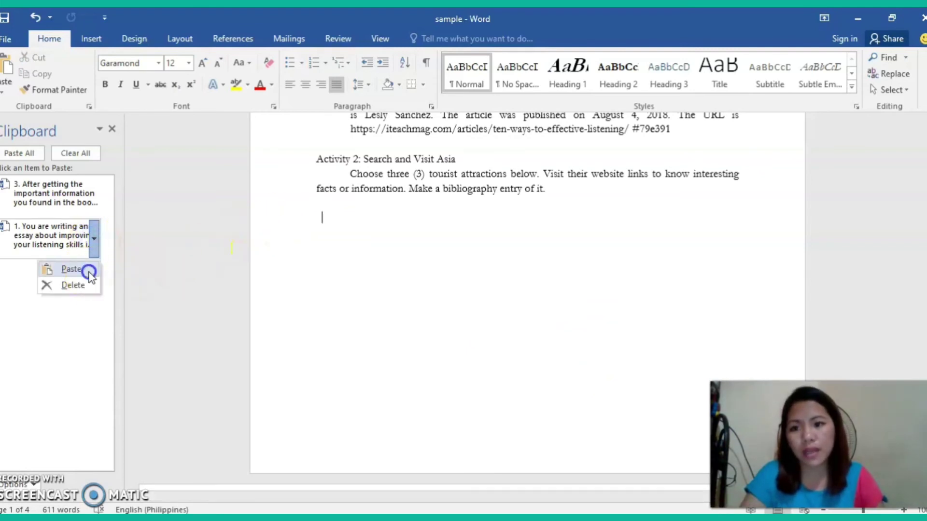
pyautogui.click(550, 320)
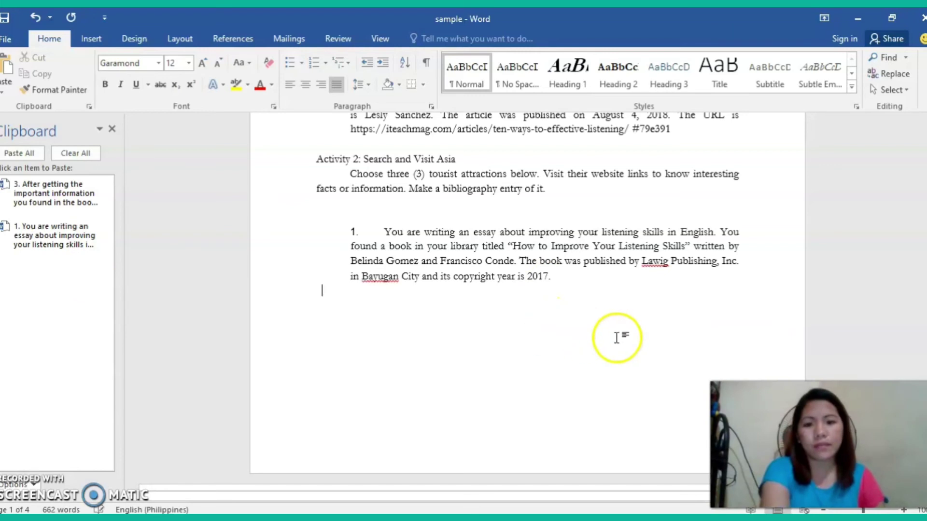
pyautogui.click(94, 195)
pyautogui.click(85, 236)
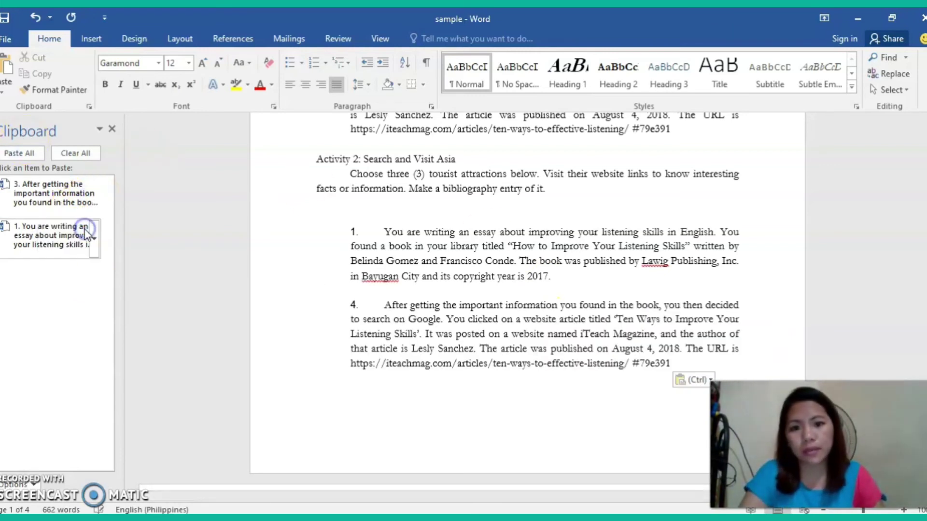
# Remove the 4. and 1. list numbering from the two pasted paragraphs
pyautogui.click(531, 423)
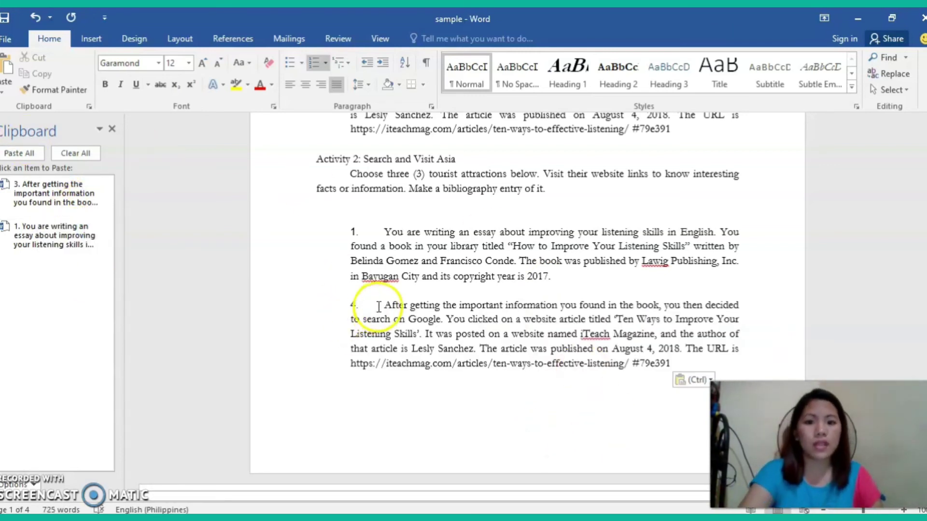
pyautogui.press('BackSpace')
pyautogui.click(380, 232)
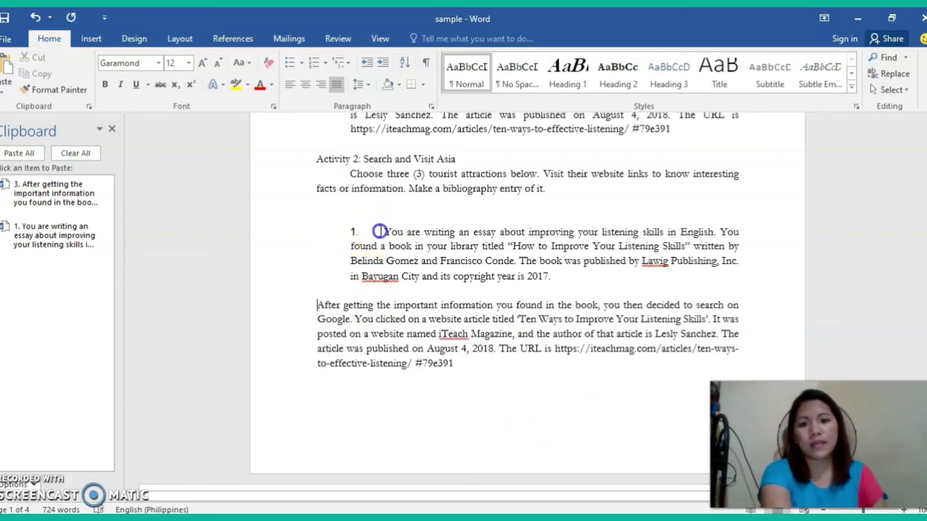
pyautogui.press('BackSpace')
pyautogui.press('BackSpace')
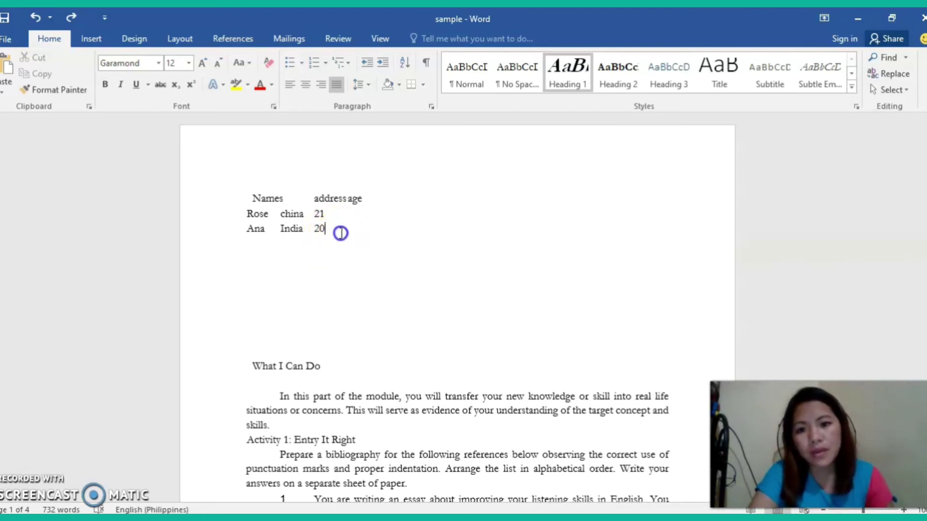
# Convert the Names through 20 lines into a 3-column table separated at tabs
pyautogui.moveTo(292, 224); pyautogui.dragTo(247, 198)
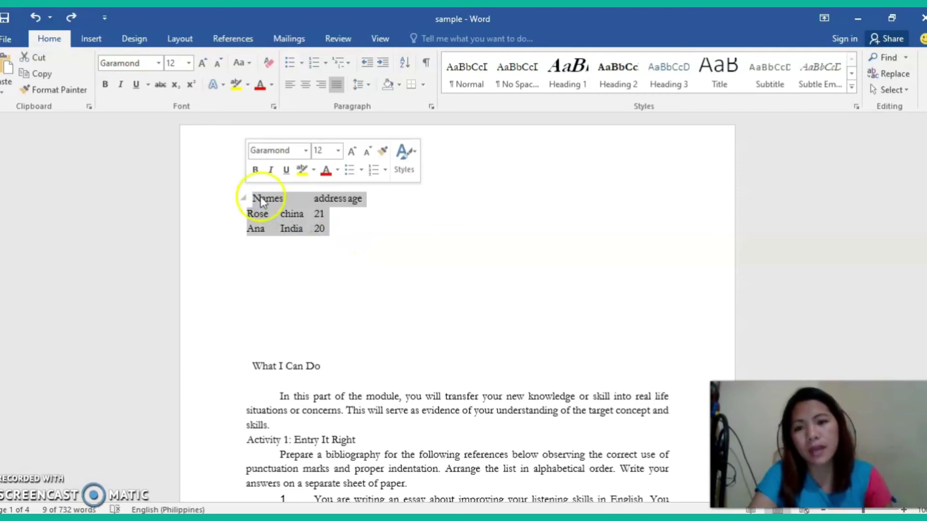
pyautogui.click(92, 38)
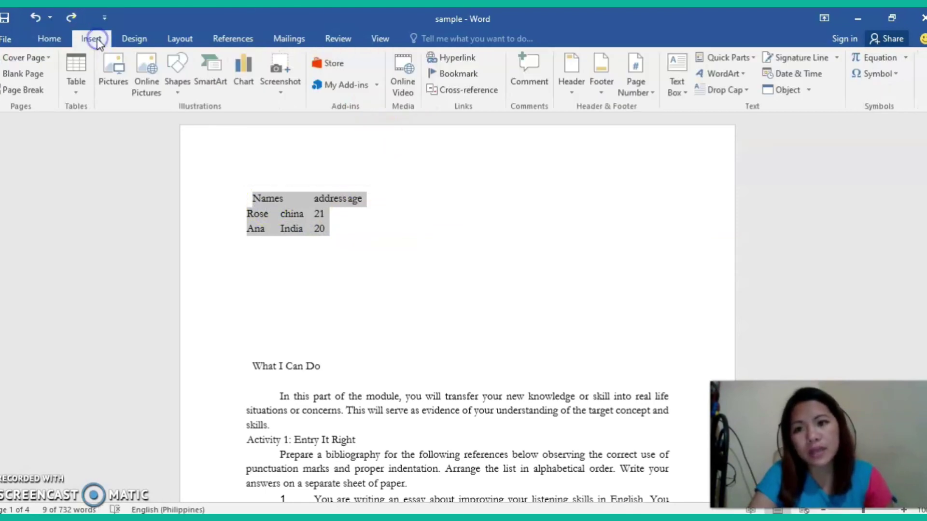
pyautogui.click(77, 90)
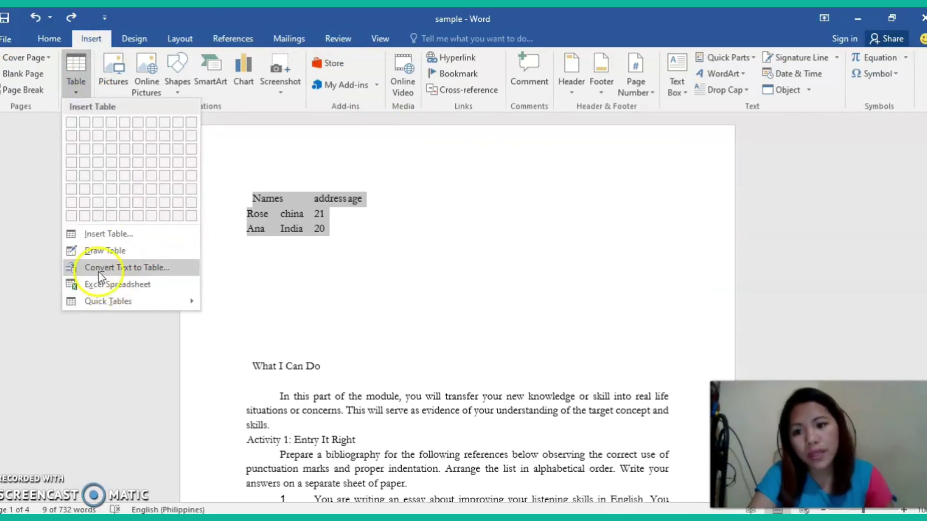
pyautogui.click(127, 267)
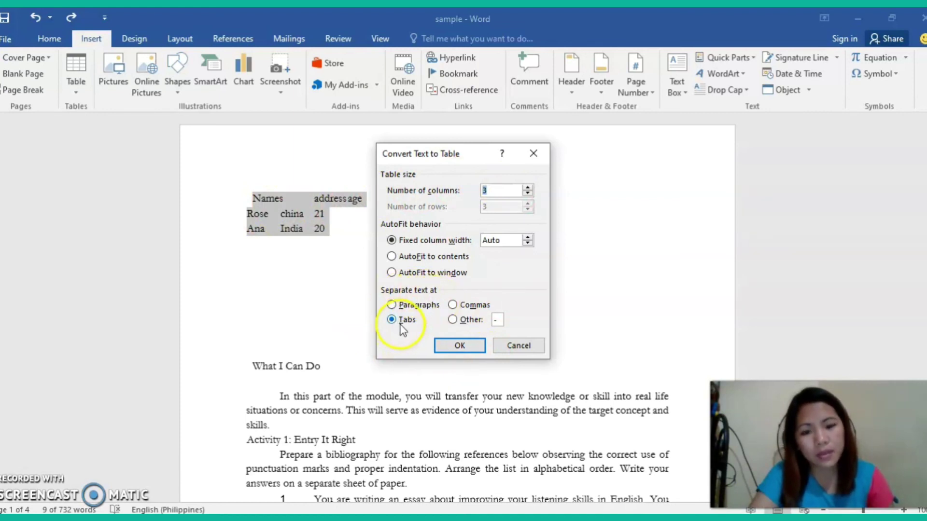
pyautogui.click(460, 346)
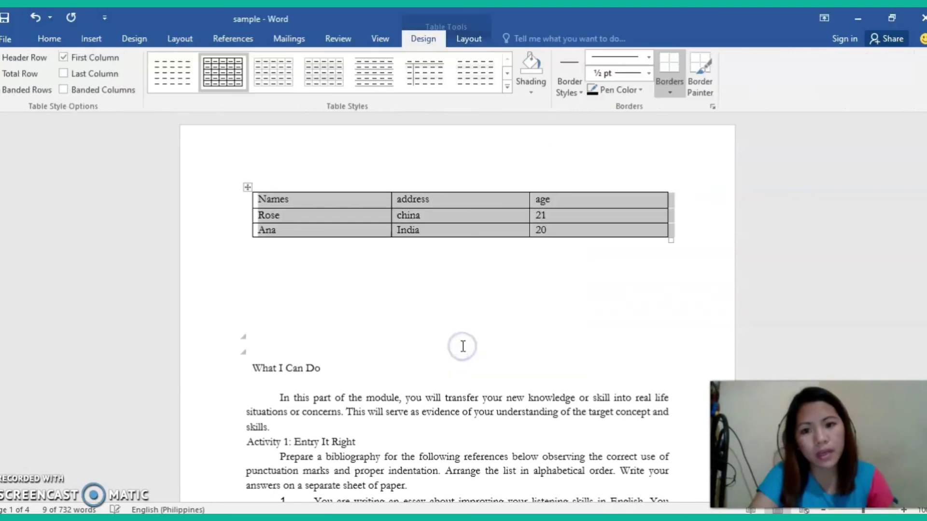